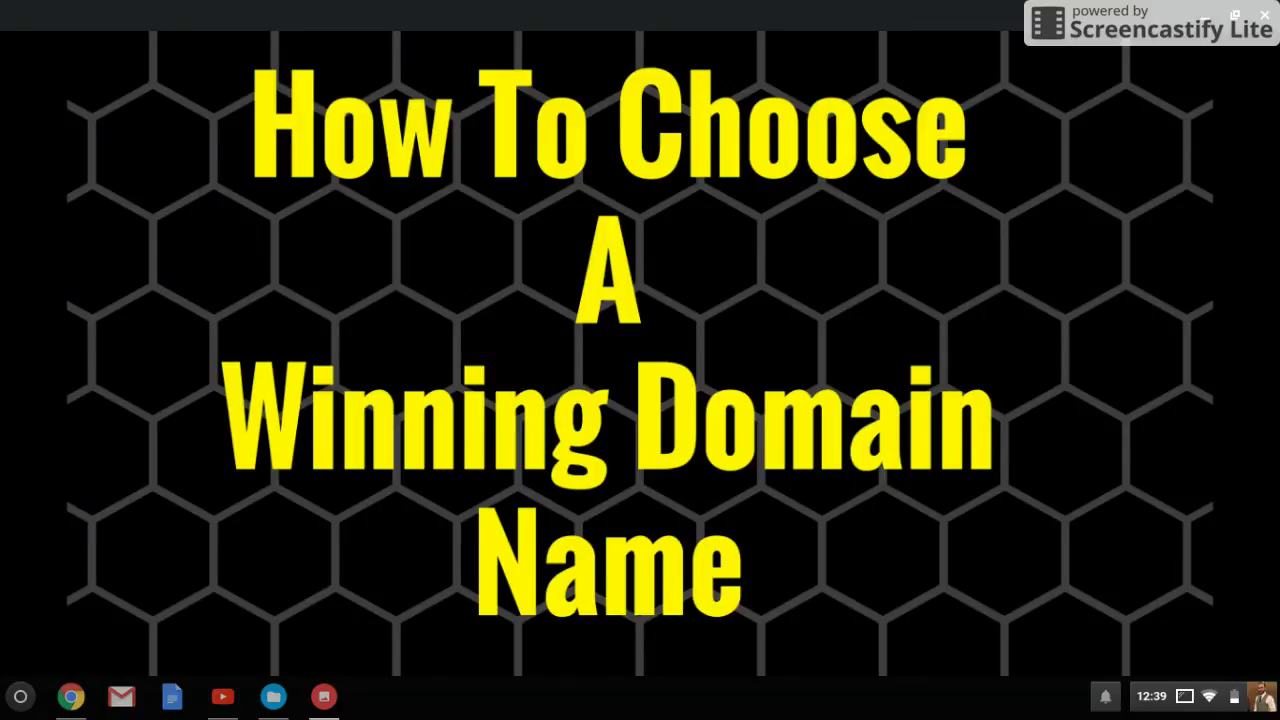
Switch to Chrome to view Namecheap's domain search page and the Mindful Marketing Group website.
{"action": "left_click", "coordinate": [84, 697]}
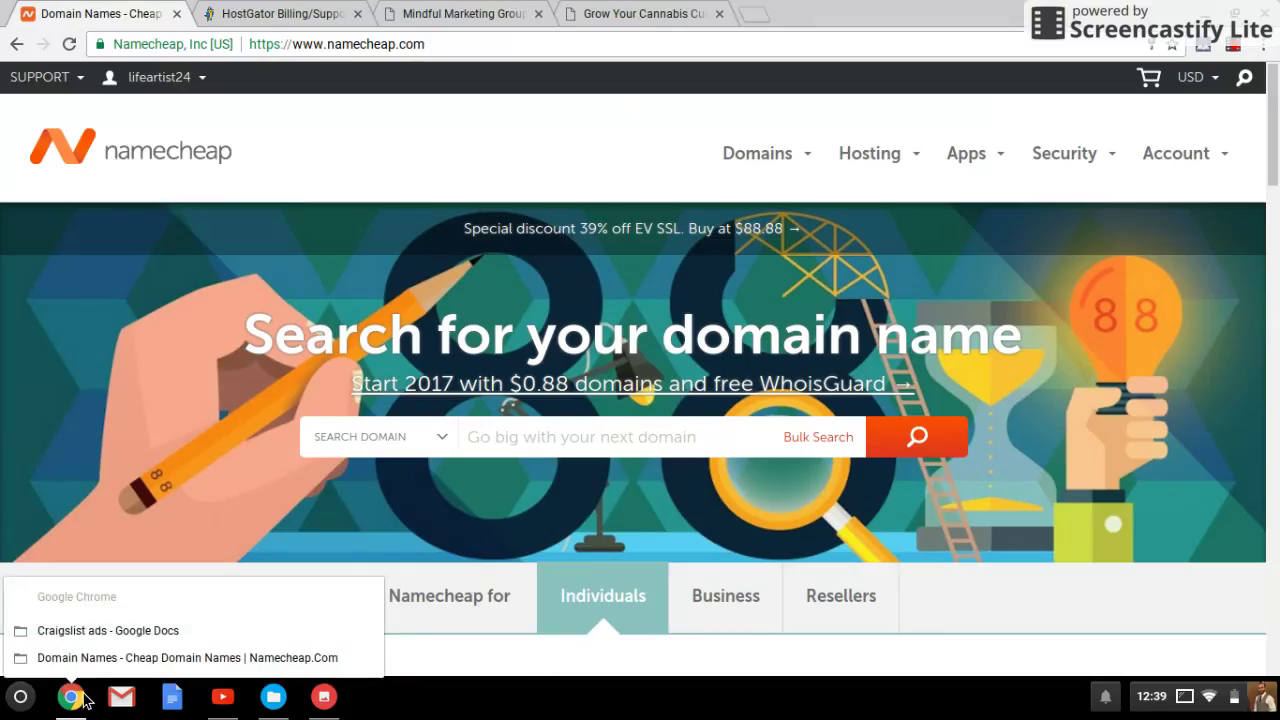
{"action": "left_click", "coordinate": [325, 108]}
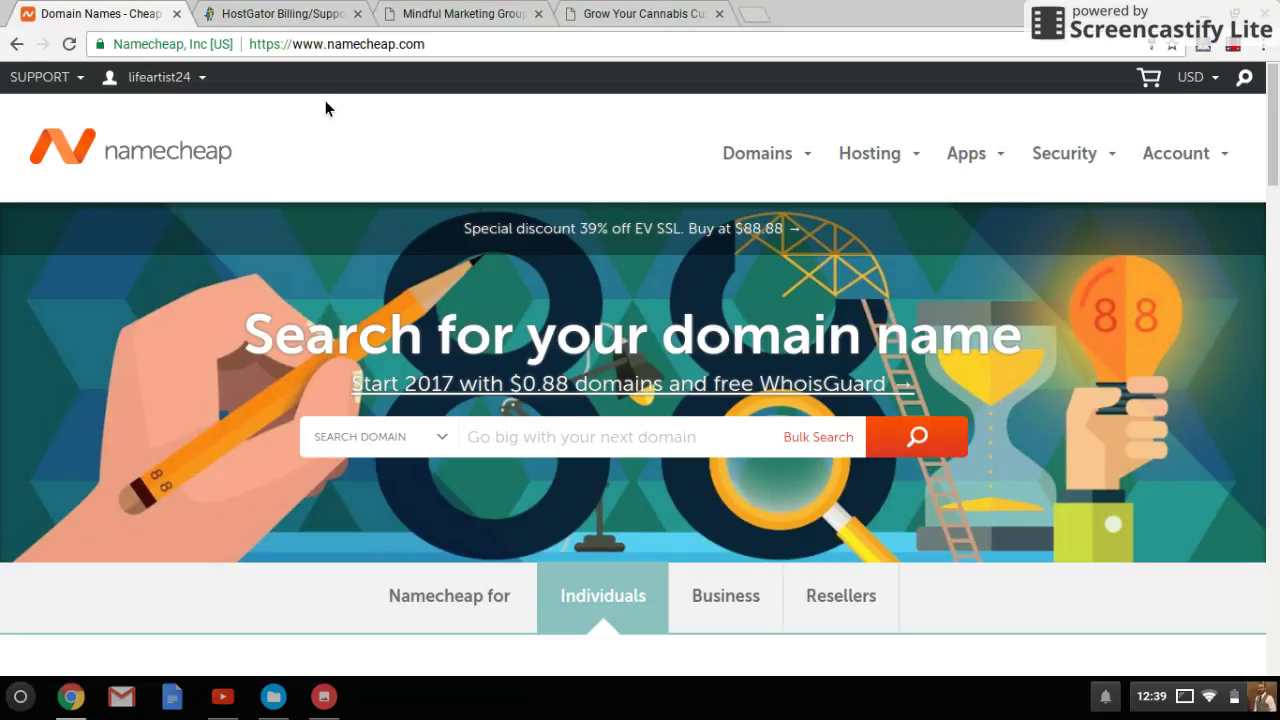
{"action": "mouse_move", "coordinate": [205, 98]}
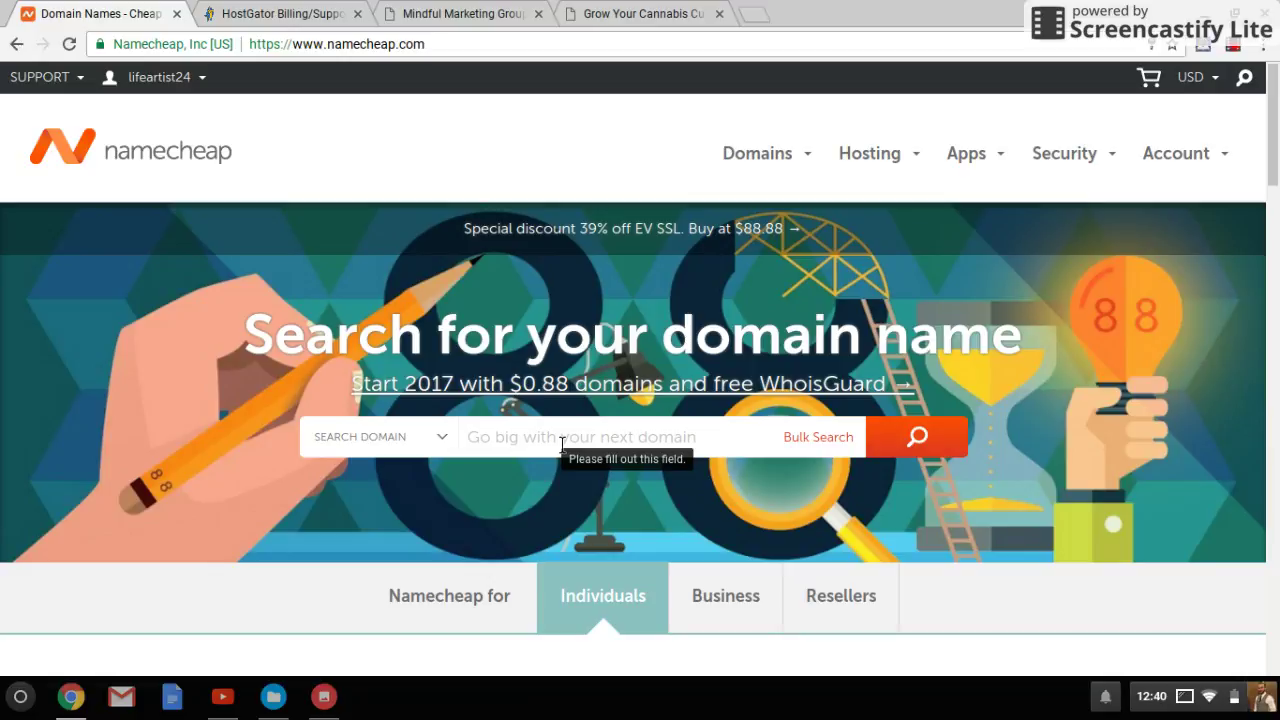
{"action": "left_click", "coordinate": [562, 445]}
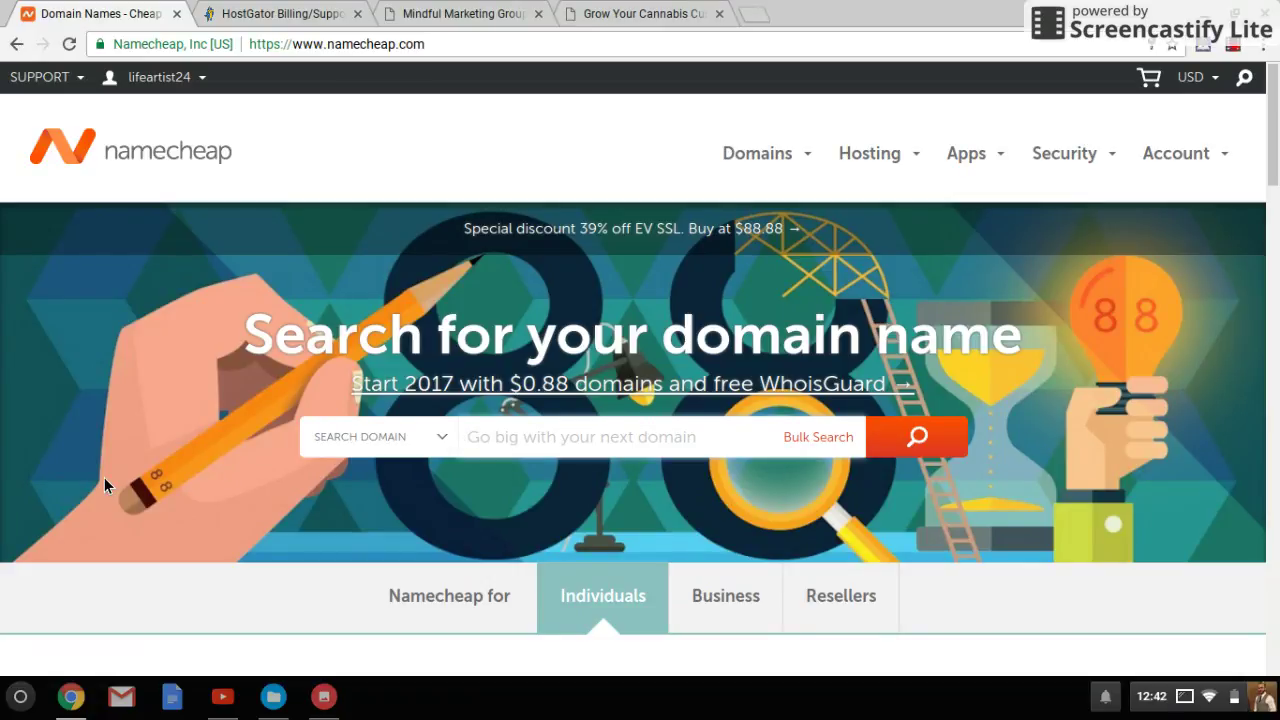
{"action": "left_click", "coordinate": [503, 9]}
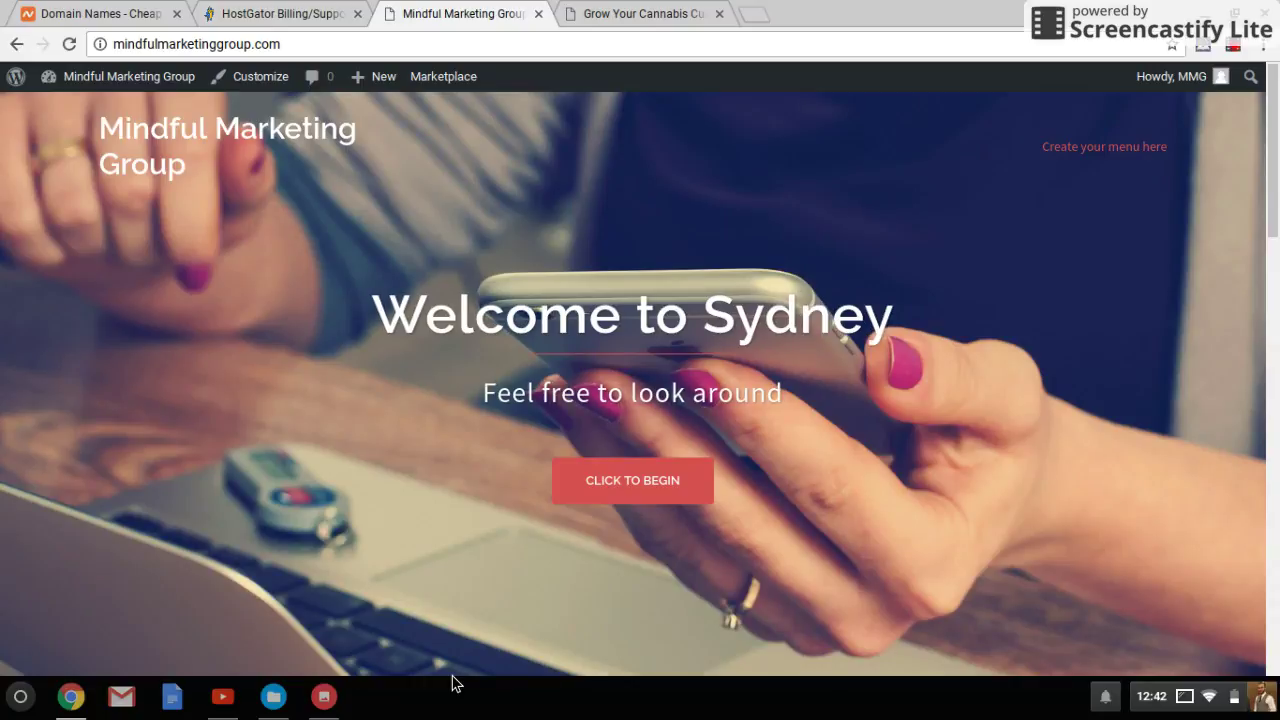
Switch to the image gallery and browse back to the black Mindful Marketing Group logo with the brain.
{"action": "left_click", "coordinate": [327, 698]}
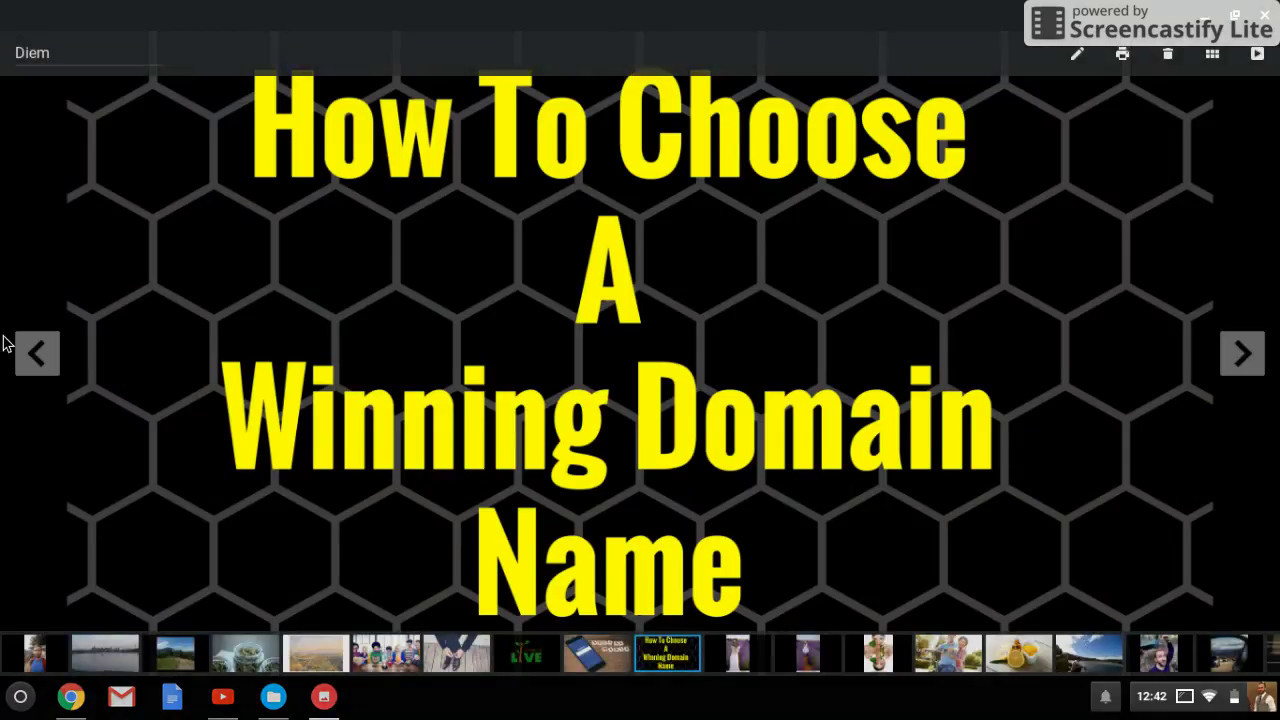
{"action": "left_click", "coordinate": [36, 353]}
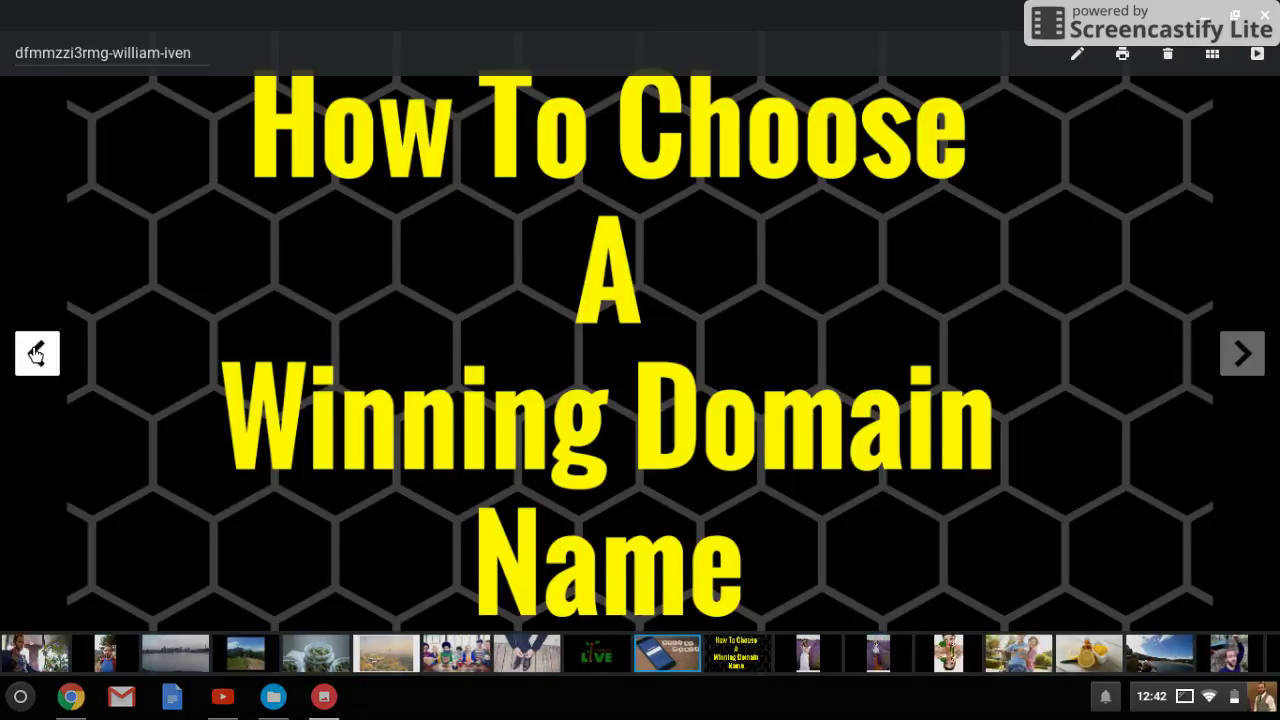
{"action": "left_click", "coordinate": [36, 353]}
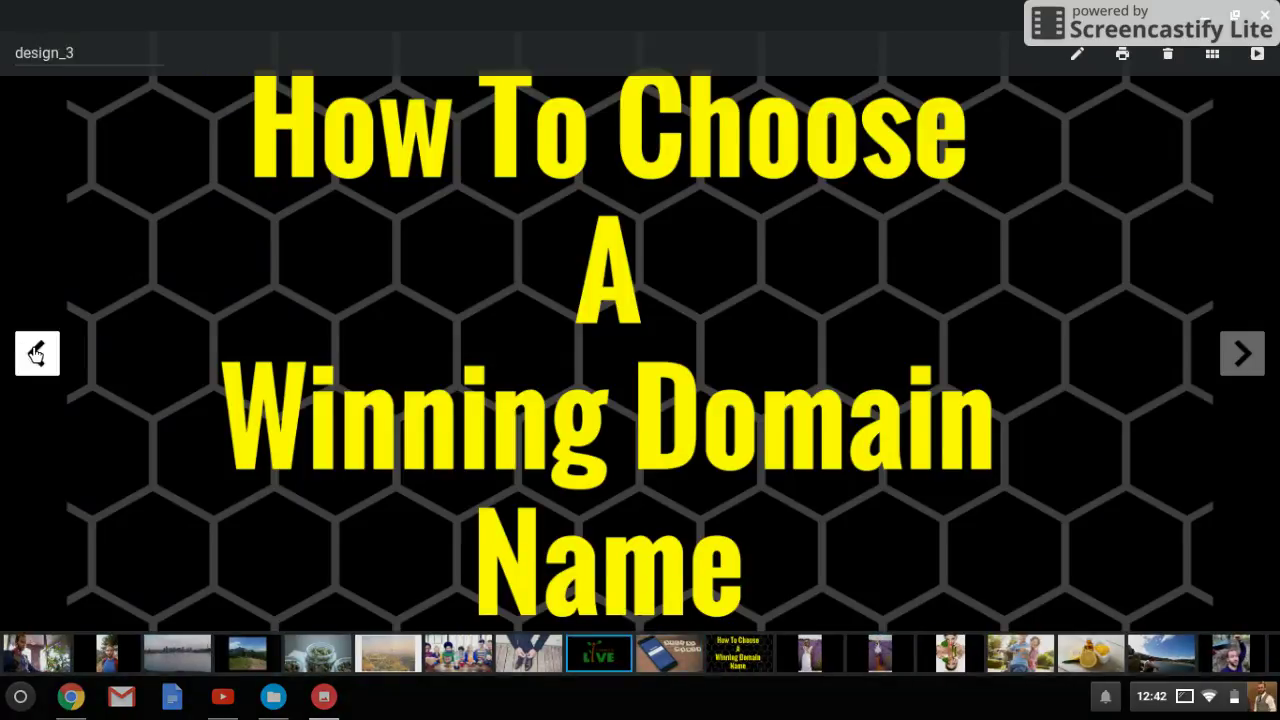
{"action": "left_click", "coordinate": [36, 353]}
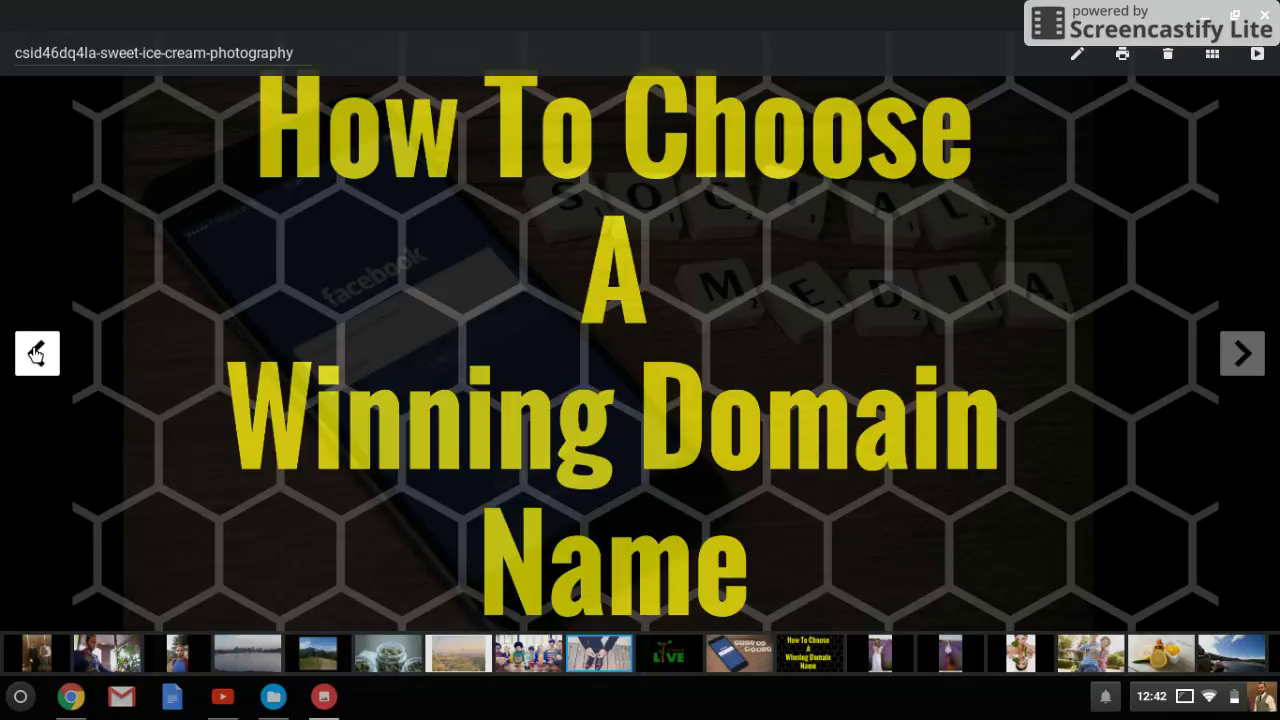
{"action": "left_click", "coordinate": [36, 353]}
{"action": "left_click", "coordinate": [38, 356]}
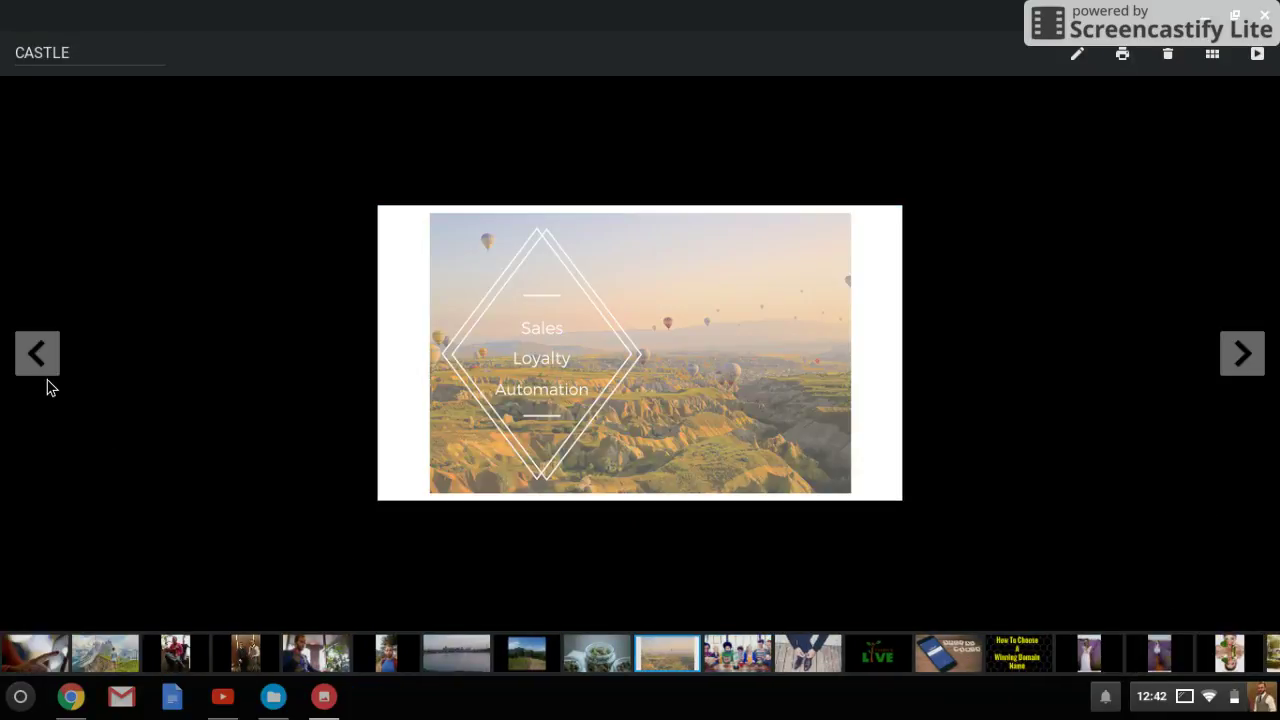
{"action": "left_click", "coordinate": [38, 355]}
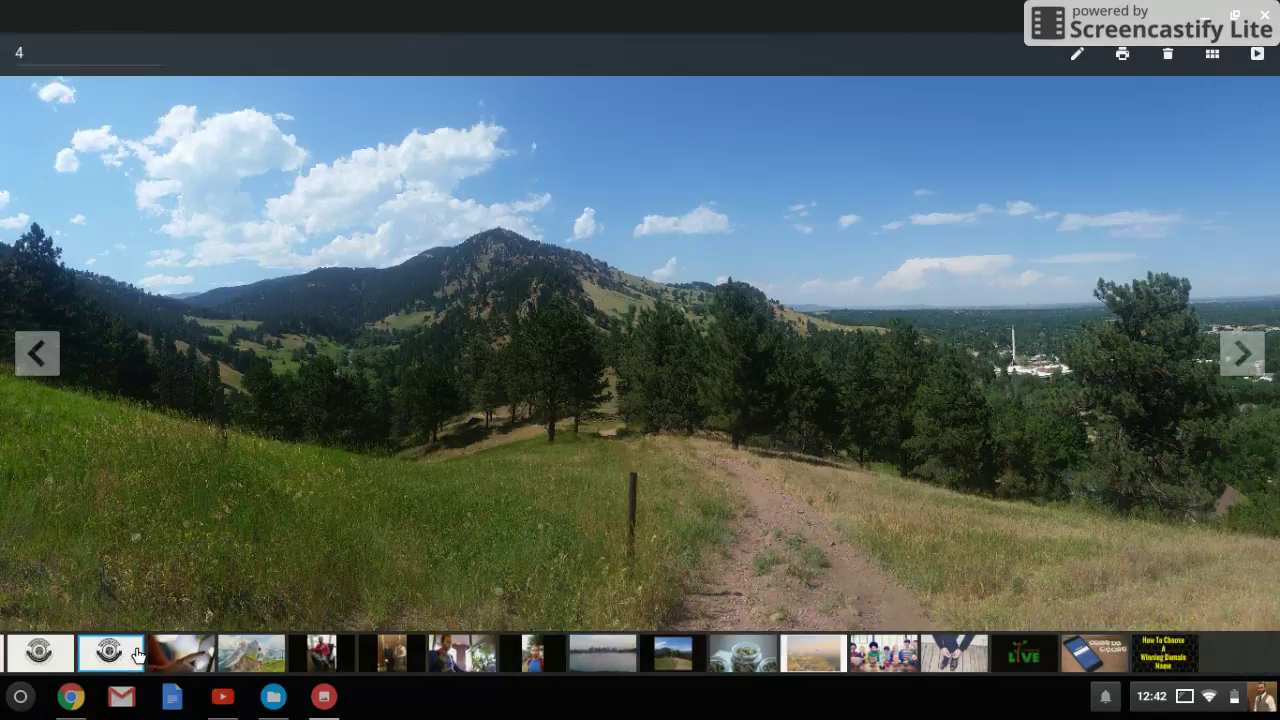
{"action": "left_click", "coordinate": [136, 654]}
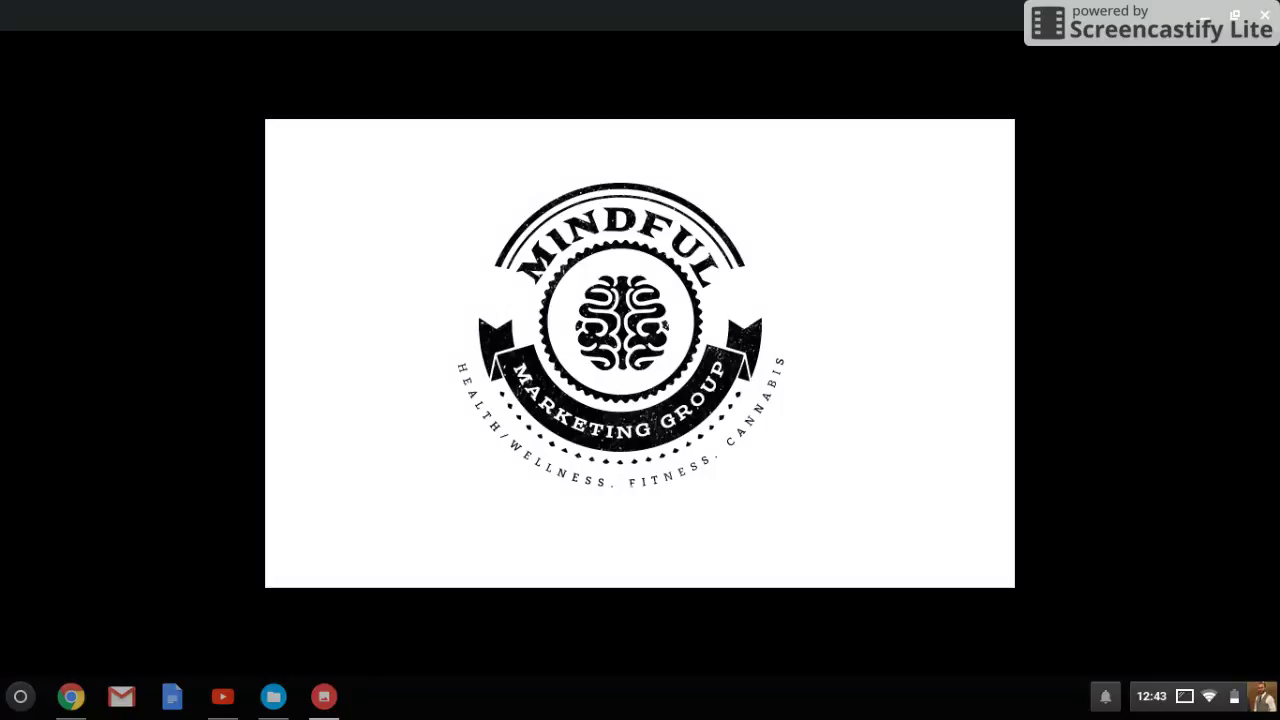
{"action": "mouse_move", "coordinate": [834, 166]}
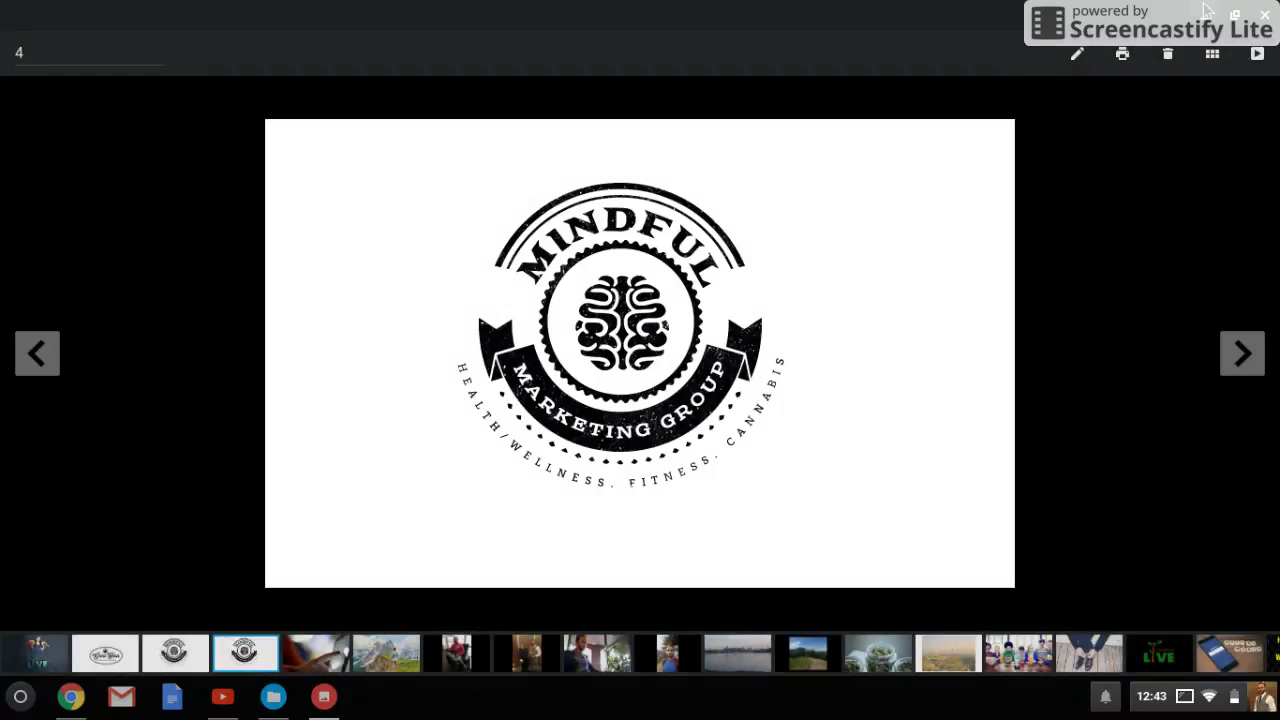
Return to Chrome and compare the domain names of the mindfulmarketinggroup.com and growyourcannabiscustomers.com sites.
{"action": "left_click", "coordinate": [72, 698]}
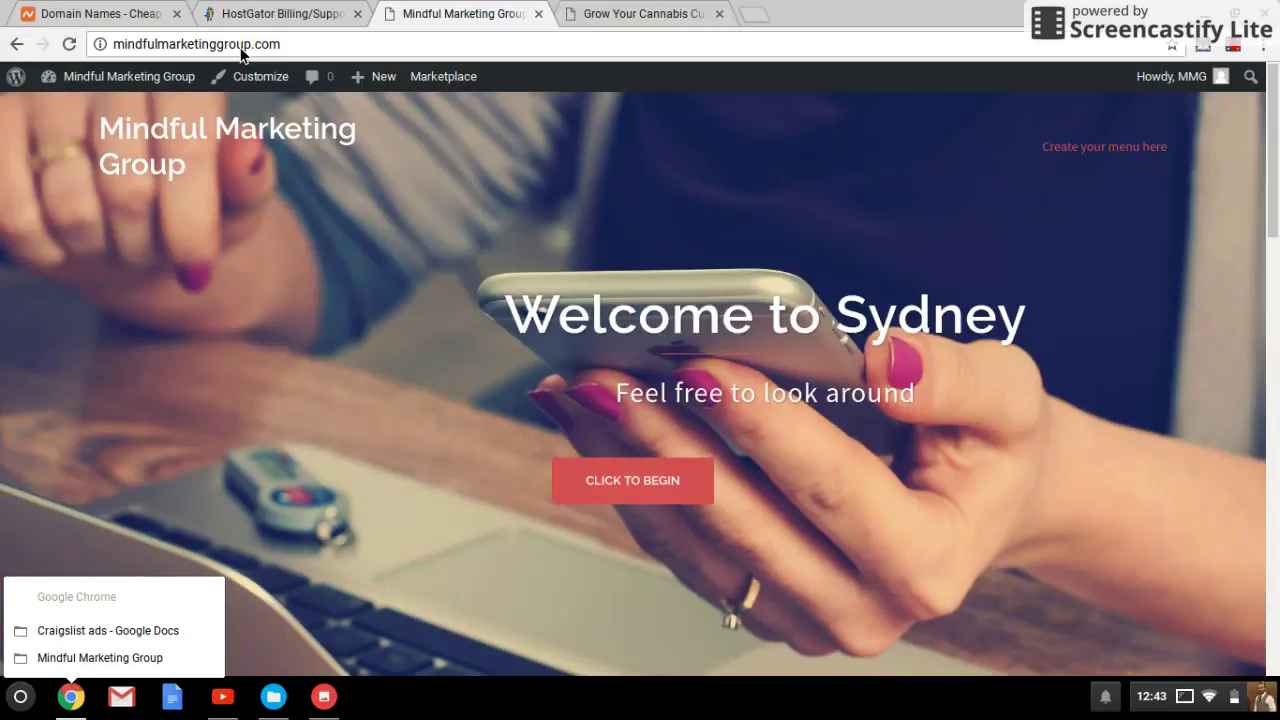
{"action": "left_click", "coordinate": [645, 12]}
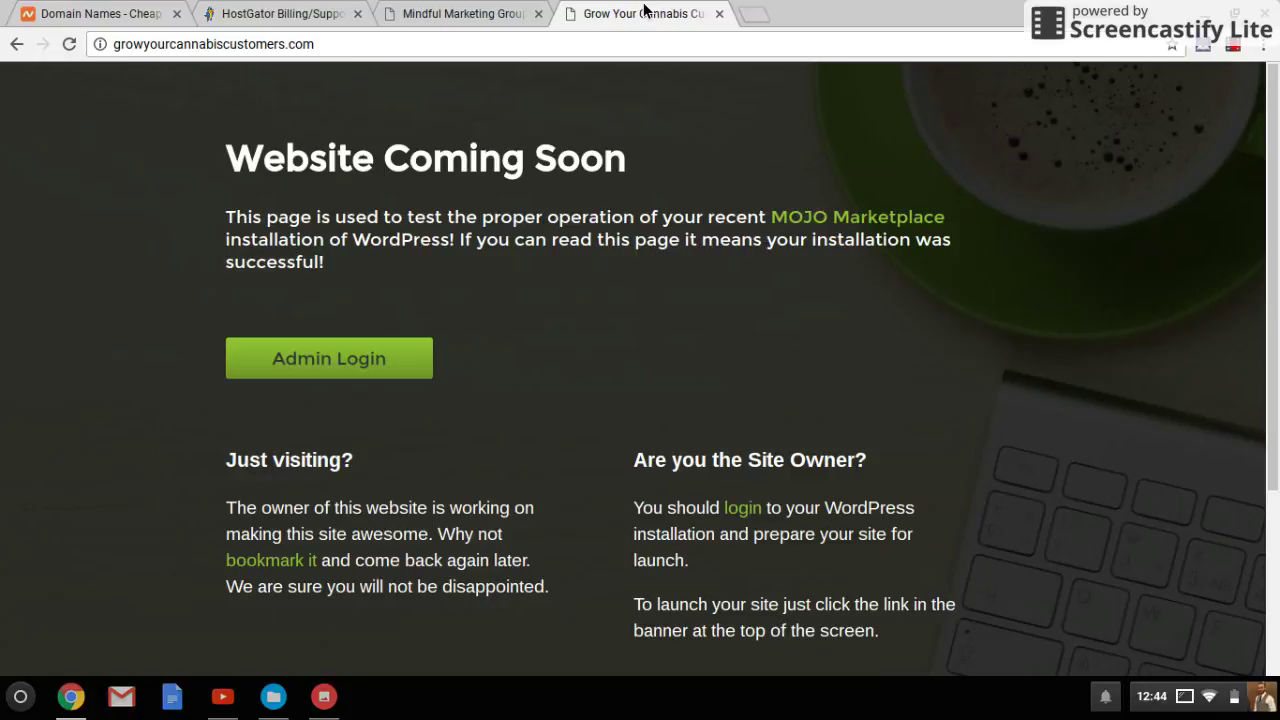
{"action": "left_click", "coordinate": [467, 12]}
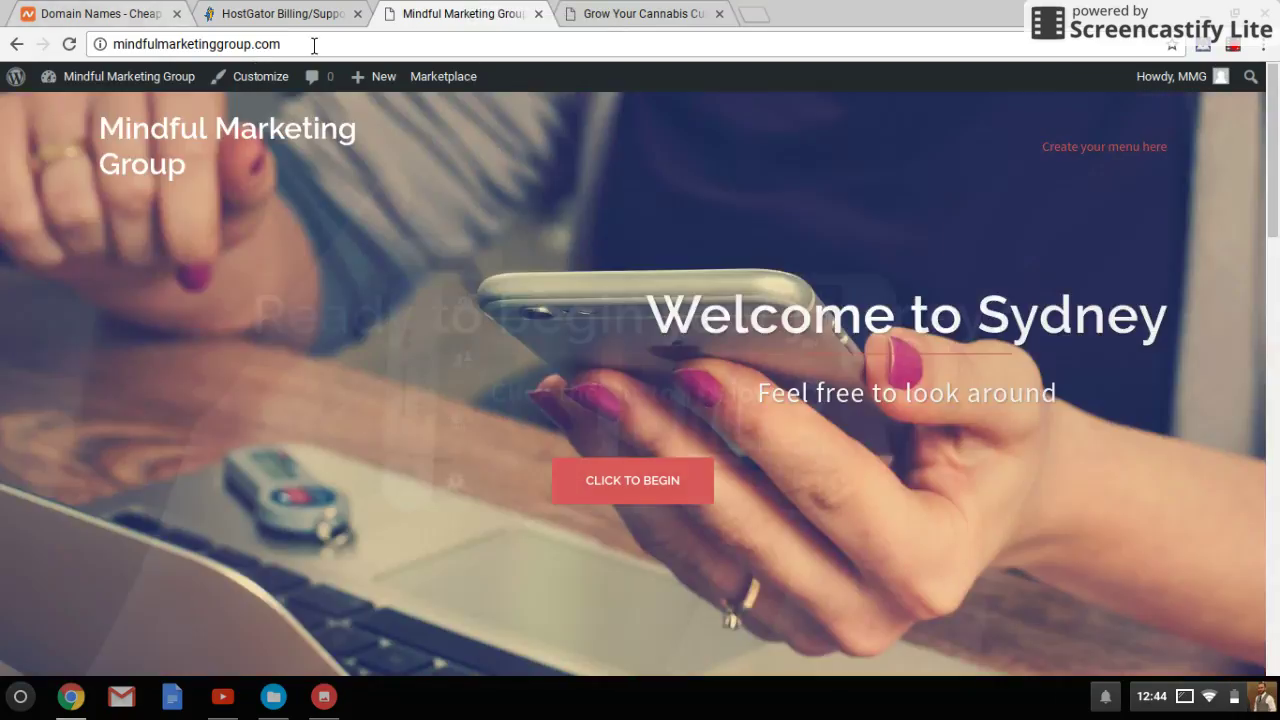
{"action": "left_click", "coordinate": [616, 12]}
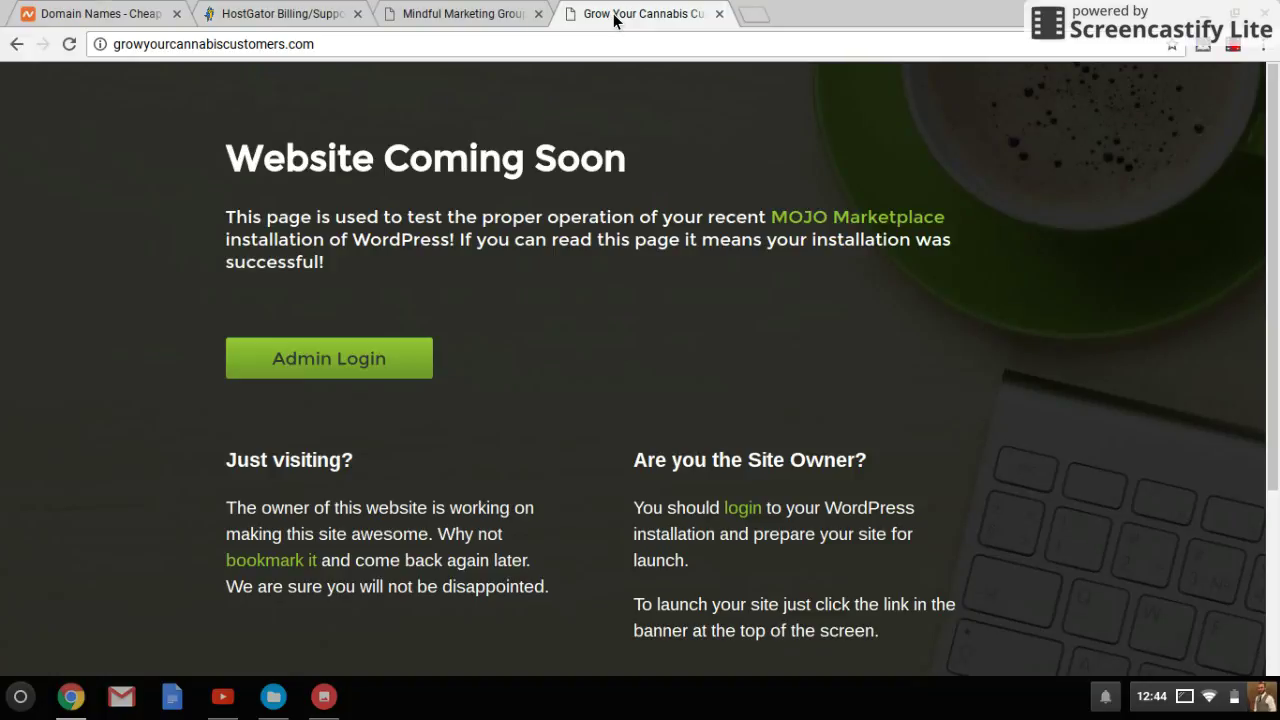
Enter johnscarpetcleaningblog.com as the domain to search for on the Namecheap home page.
{"action": "left_click", "coordinate": [56, 12]}
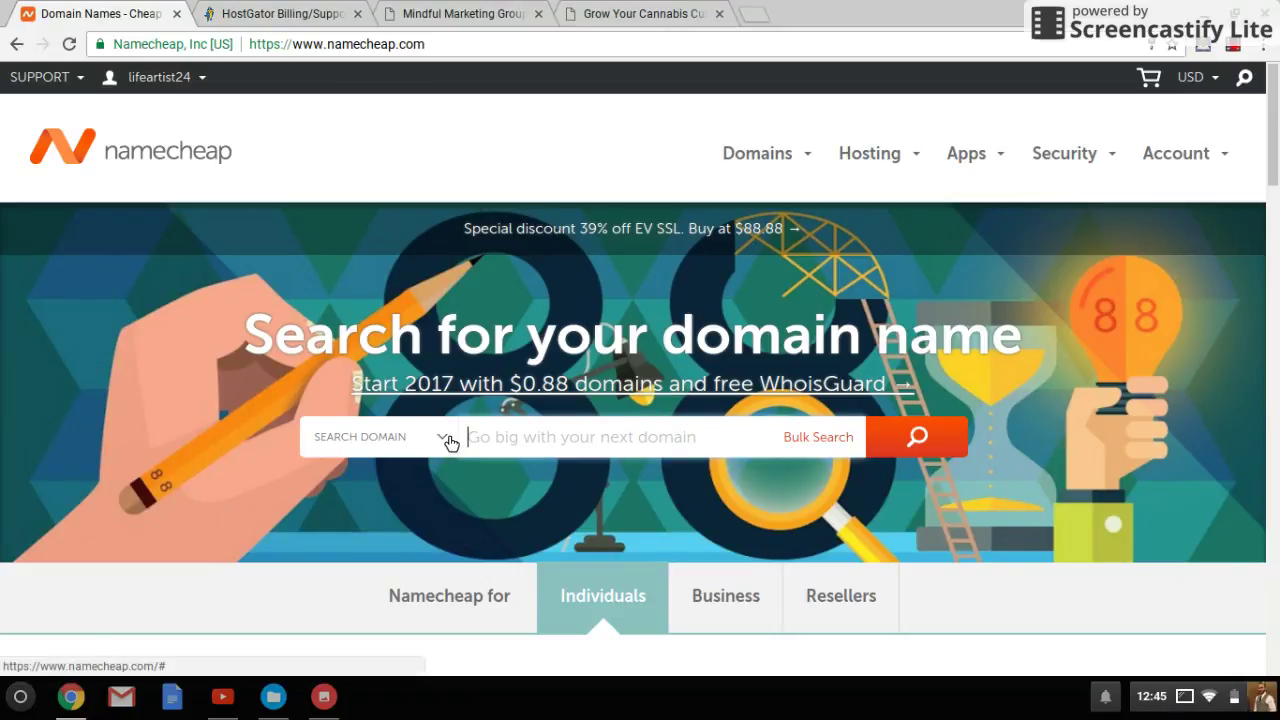
{"action": "left_click", "coordinate": [503, 450]}
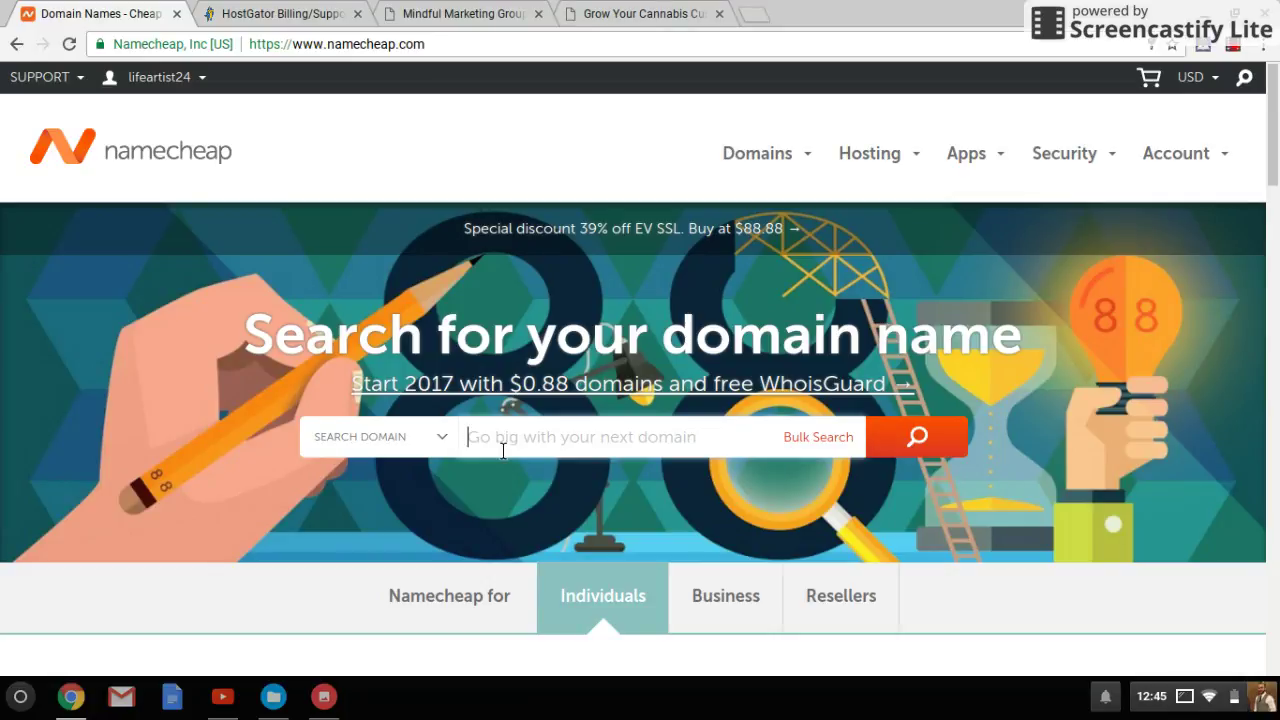
{"action": "type", "text": "jo"}
{"action": "key", "text": "BackSpace"}
{"action": "key", "text": "BackSpace"}
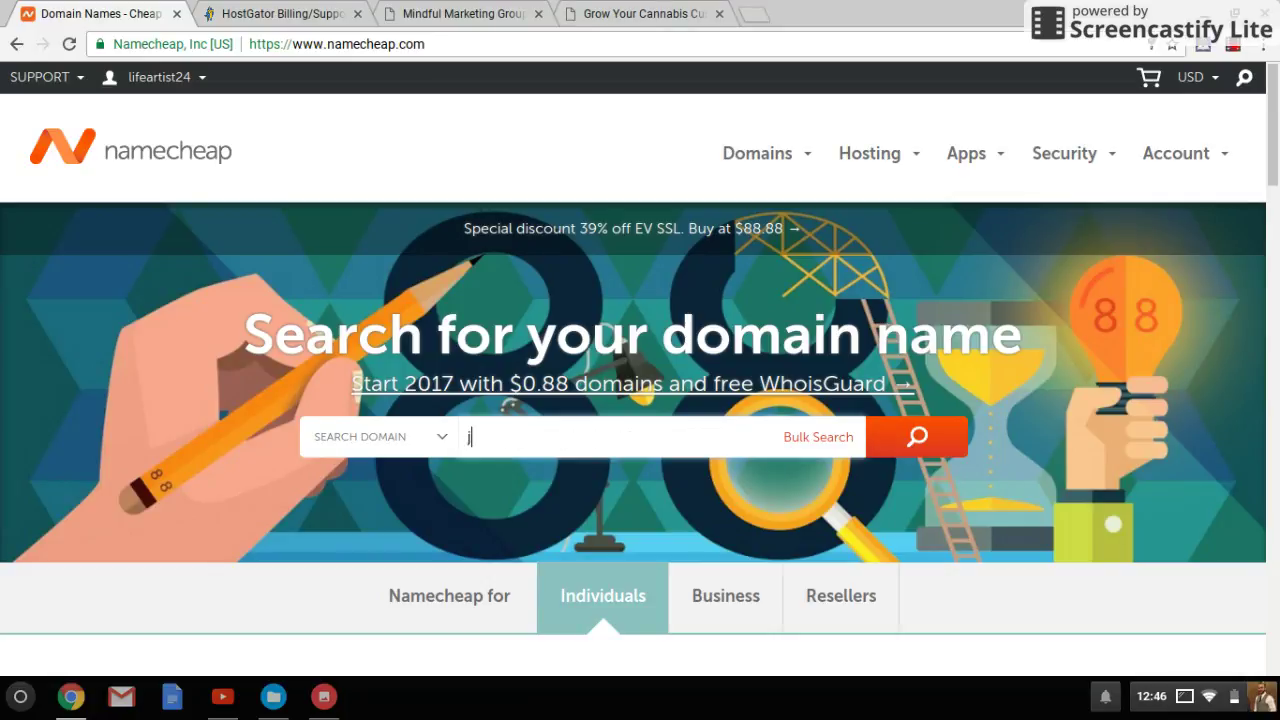
{"action": "type", "text": "johnscarle"}
{"action": "key", "text": "BackSpace"}
{"action": "key", "text": "BackSpace"}
{"action": "type", "text": "petcleaing"}
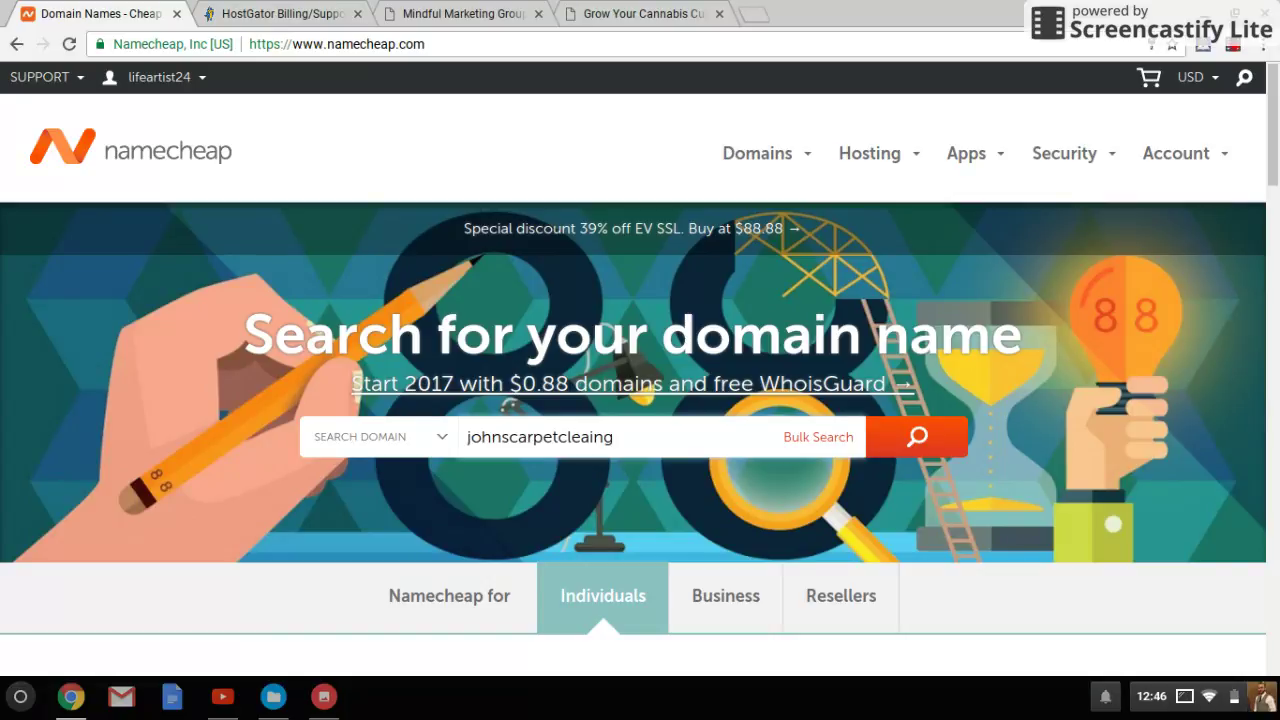
{"action": "key", "text": "BackSpace"}
{"action": "key", "text": "BackSpace"}
{"action": "key", "text": "BackSpace"}
{"action": "type", "text": "ningbo"}
{"action": "key", "text": "BackSpace"}
{"action": "type", "text": "log.com"}
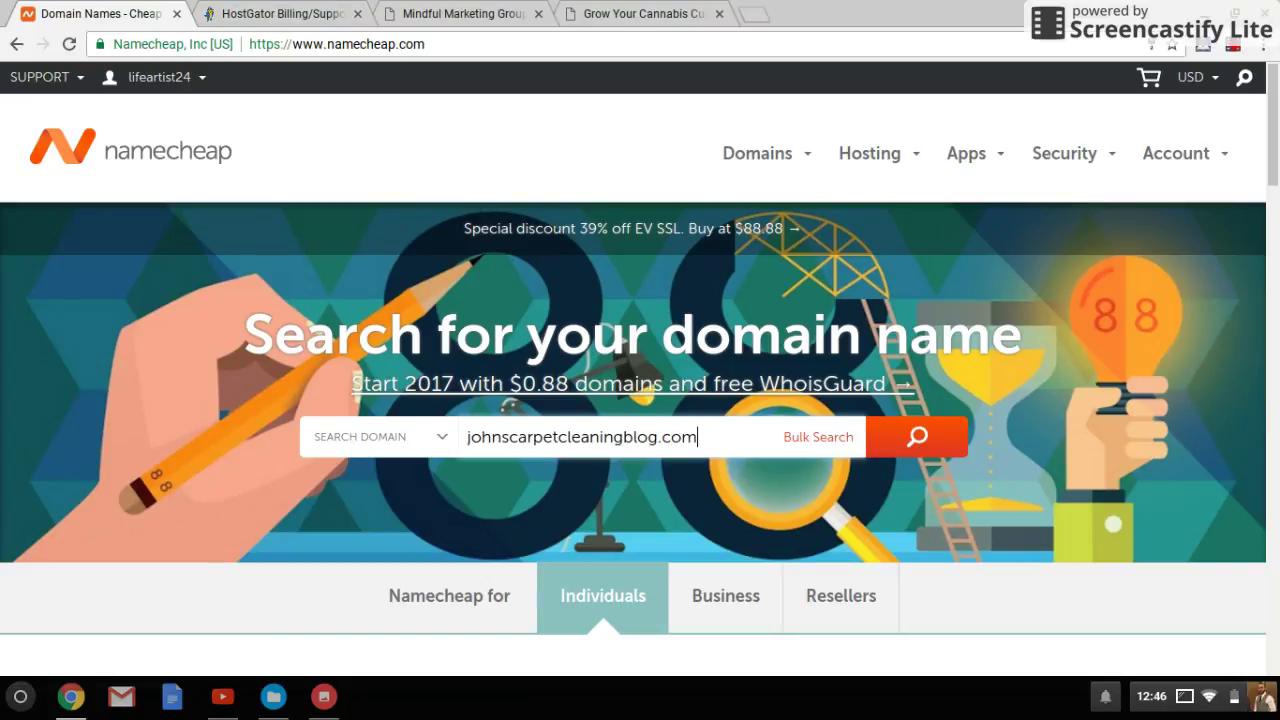
Remove the .com ending from the search term and run the domain search for johnscarpetcleaningblog.
{"action": "key", "text": "BackSpace"}
{"action": "key", "text": "BackSpace"}
{"action": "key", "text": "BackSpace"}
{"action": "key", "text": "BackSpace"}
{"action": "left_click", "coordinate": [945, 454]}
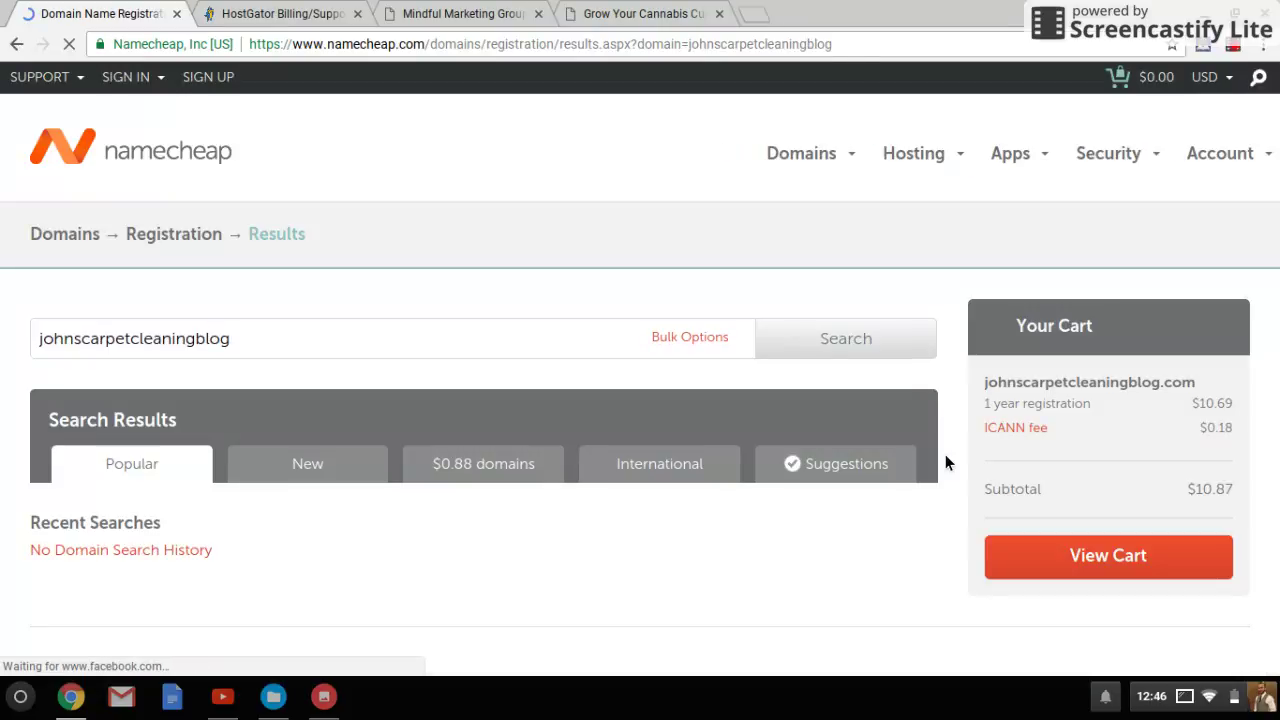
Examine the domain extensions offered for johnscarpetcleaningblog and their yearly prices, highlighting the .rocks entry.
{"action": "scroll", "coordinate": [946, 462], "scroll_direction": "down", "scroll_amount": 2}
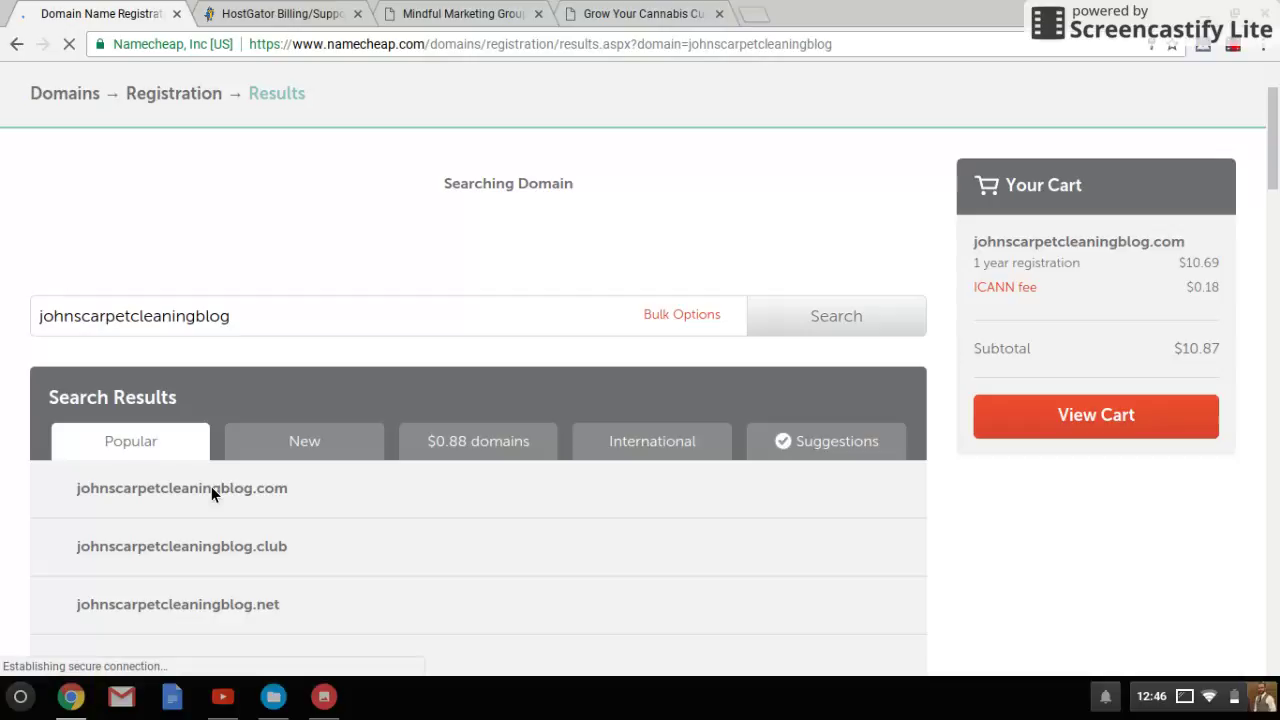
{"action": "scroll", "coordinate": [969, 277], "scroll_direction": "down", "scroll_amount": 3}
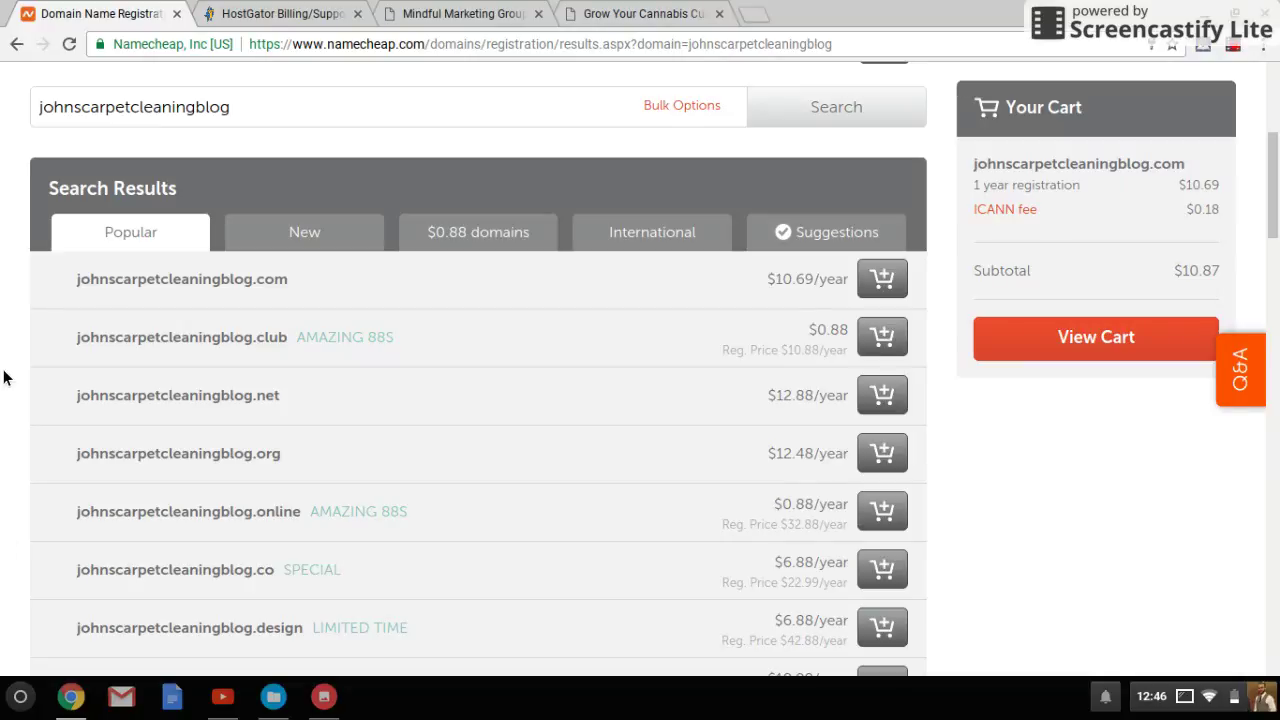
{"action": "scroll", "coordinate": [5, 377], "scroll_direction": "down", "scroll_amount": 1}
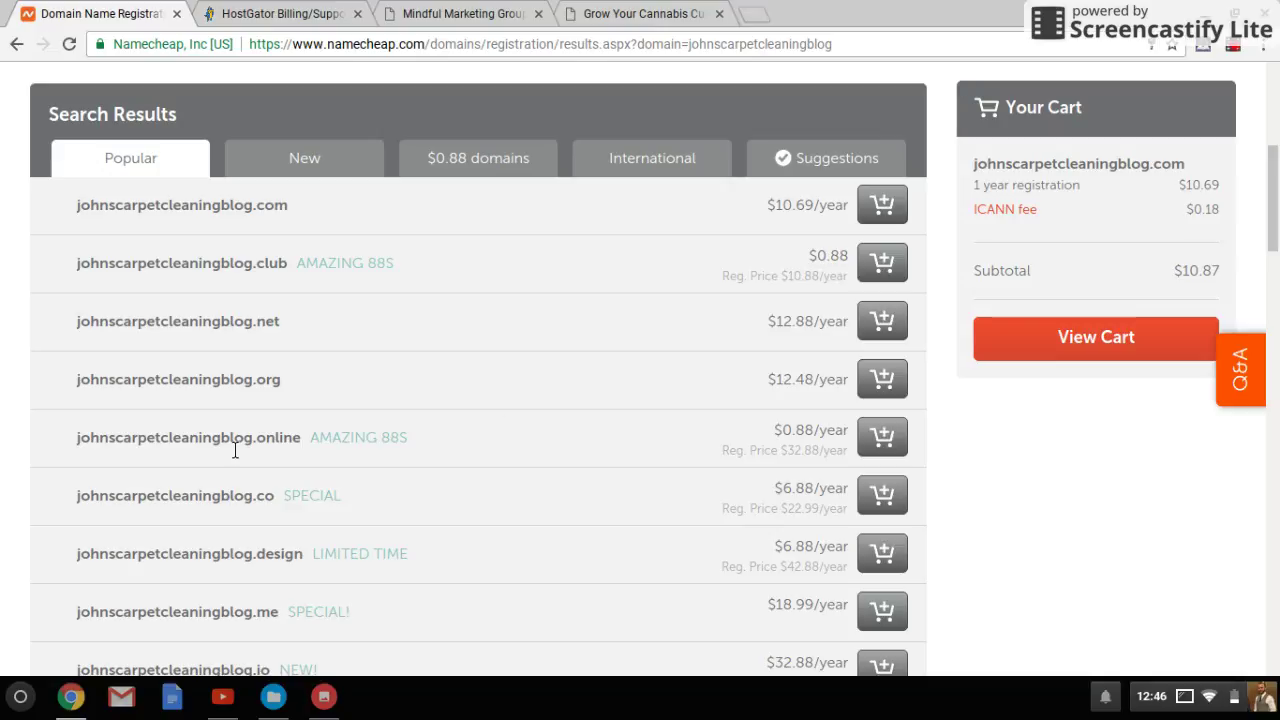
{"action": "scroll", "coordinate": [232, 449], "scroll_direction": "down", "scroll_amount": 3}
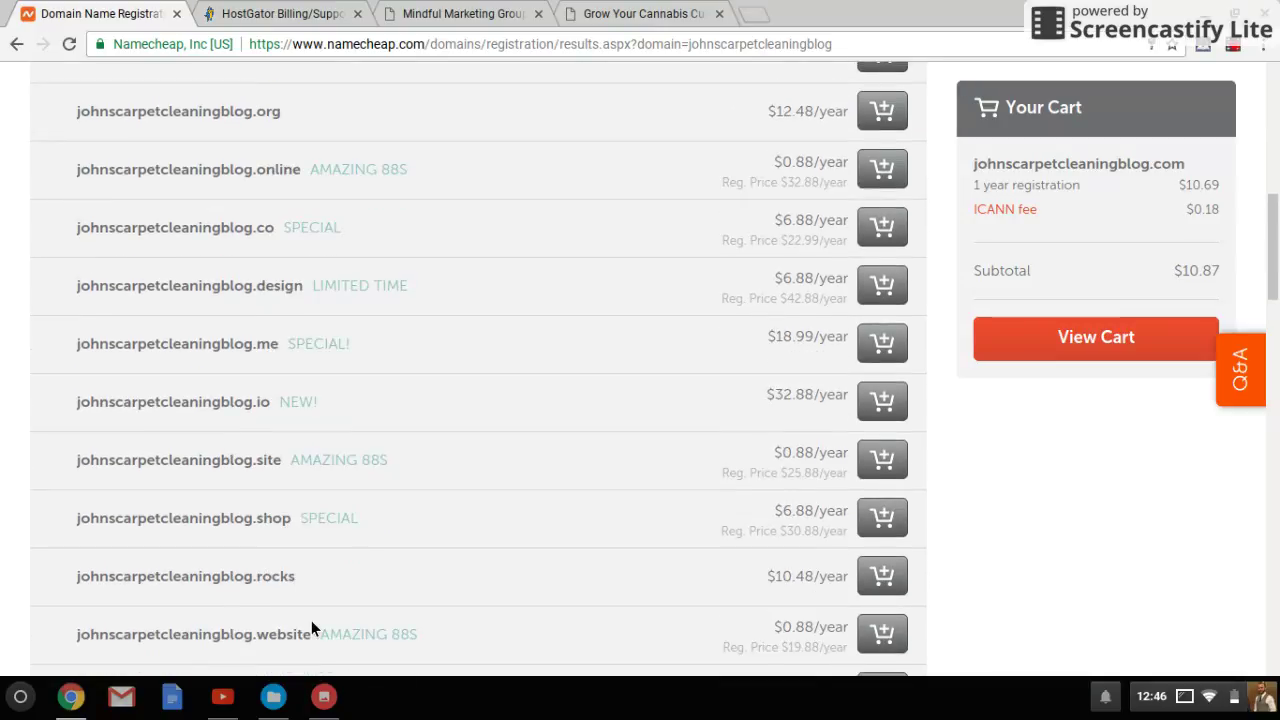
{"action": "triple_click", "coordinate": [344, 581]}
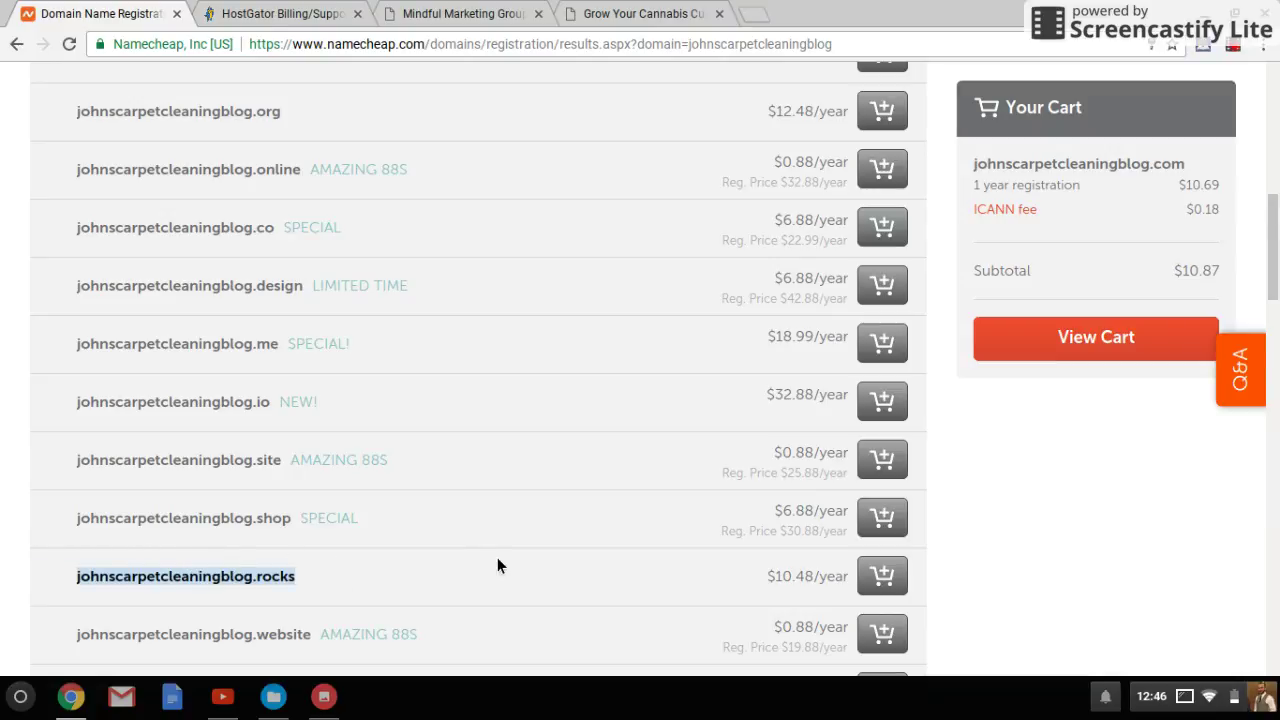
{"action": "scroll", "coordinate": [497, 560], "scroll_direction": "down", "scroll_amount": 1}
{"action": "scroll", "coordinate": [497, 560], "scroll_direction": "up", "scroll_amount": 2}
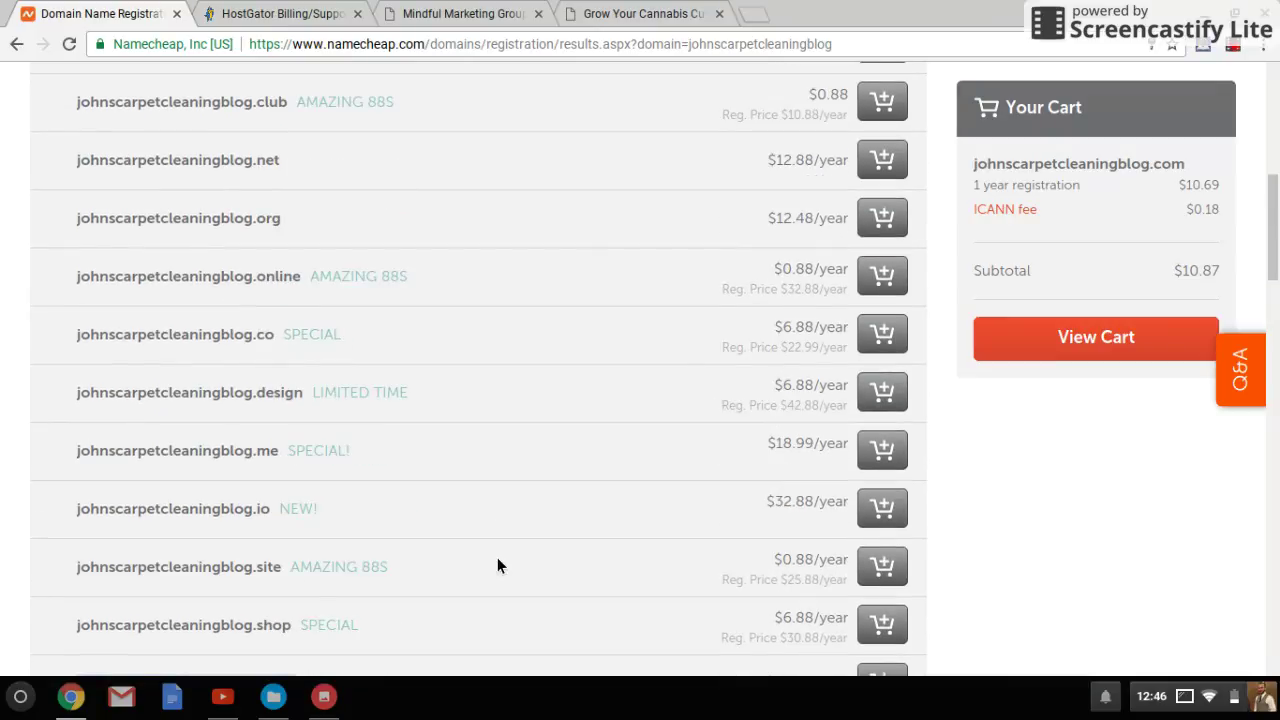
{"action": "scroll", "coordinate": [498, 560], "scroll_direction": "up", "scroll_amount": 2}
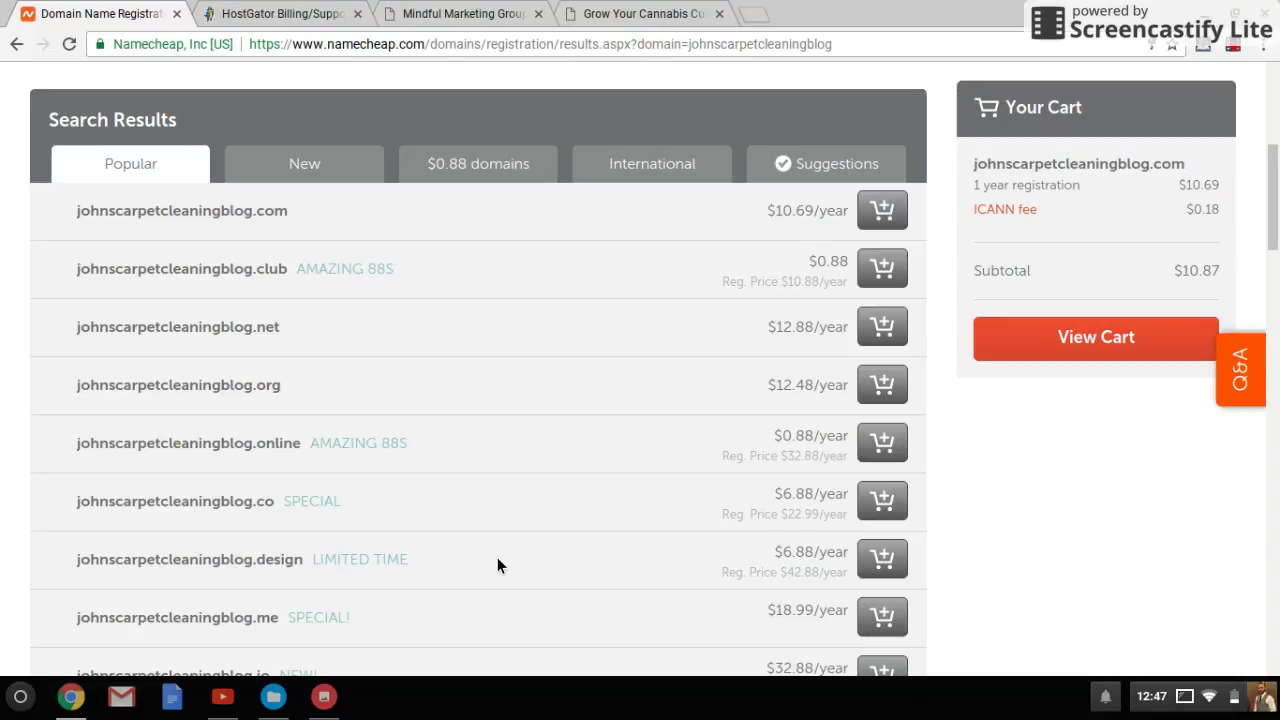
{"action": "scroll", "coordinate": [497, 557], "scroll_direction": "up", "scroll_amount": 1}
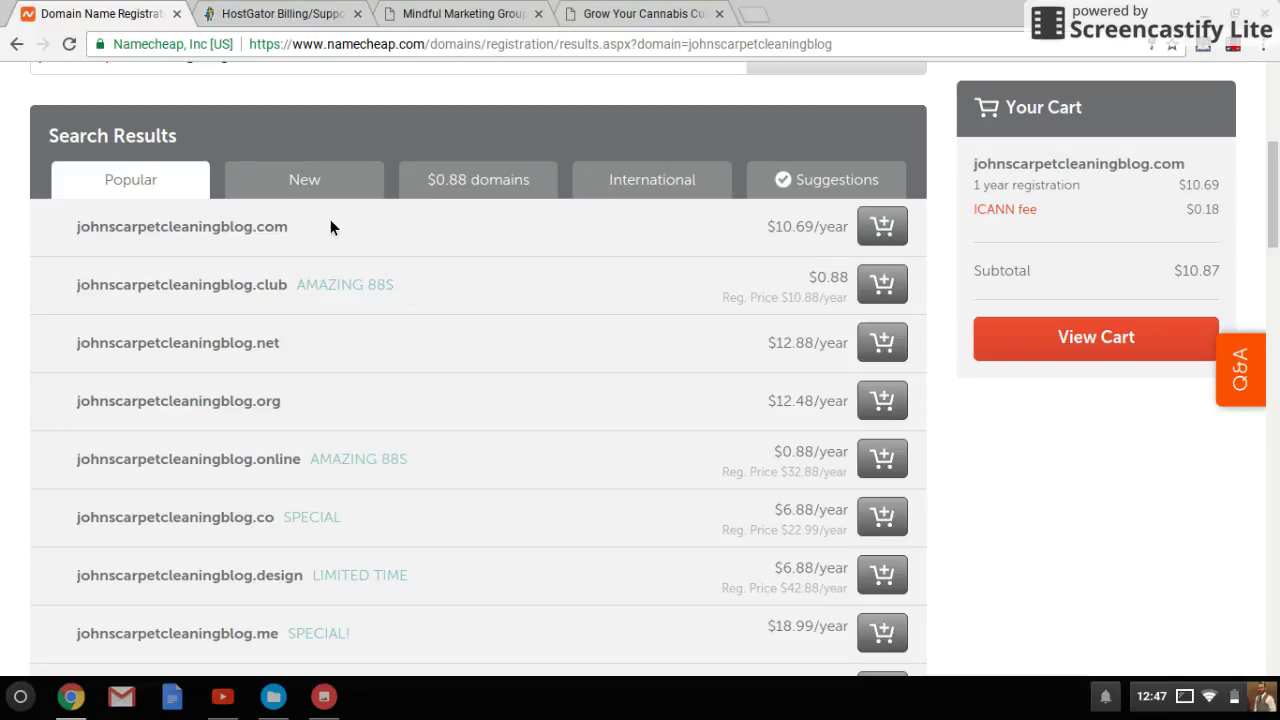
{"action": "scroll", "coordinate": [330, 226], "scroll_direction": "up", "scroll_amount": 4}
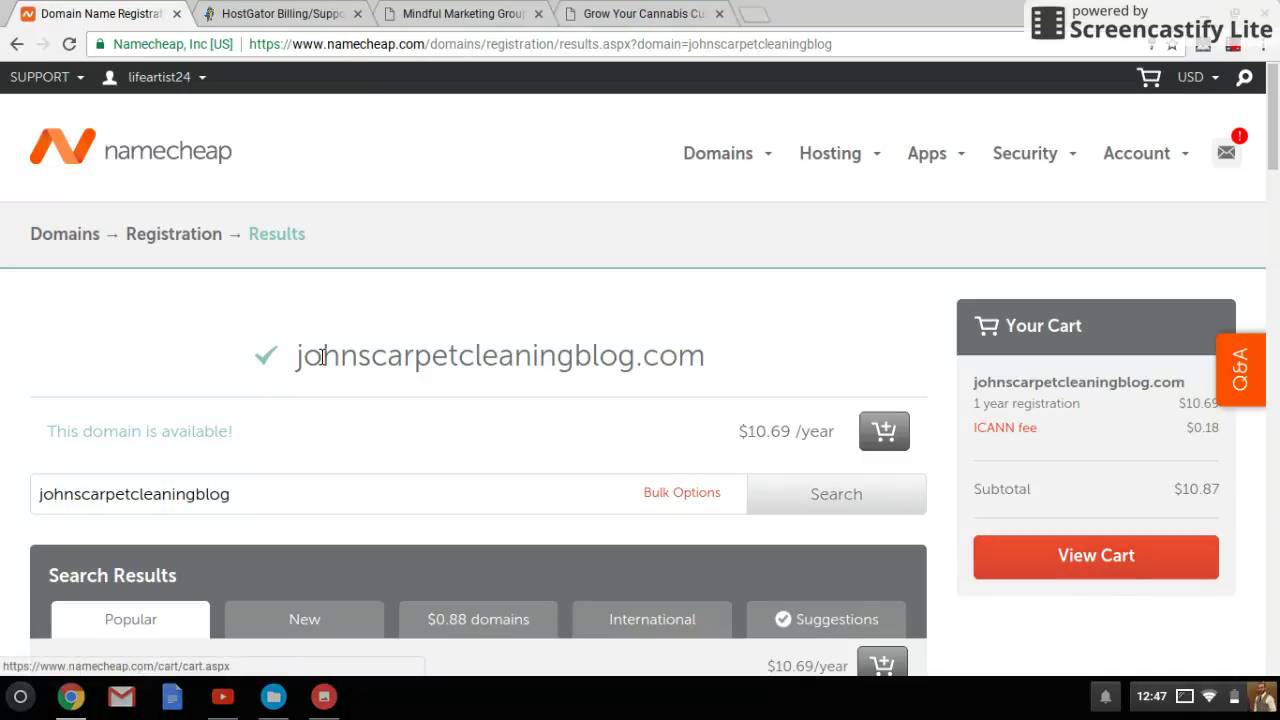
{"action": "scroll", "coordinate": [5, 290], "scroll_direction": "down", "scroll_amount": 3}
{"action": "scroll", "coordinate": [5, 293], "scroll_direction": "down", "scroll_amount": 1}
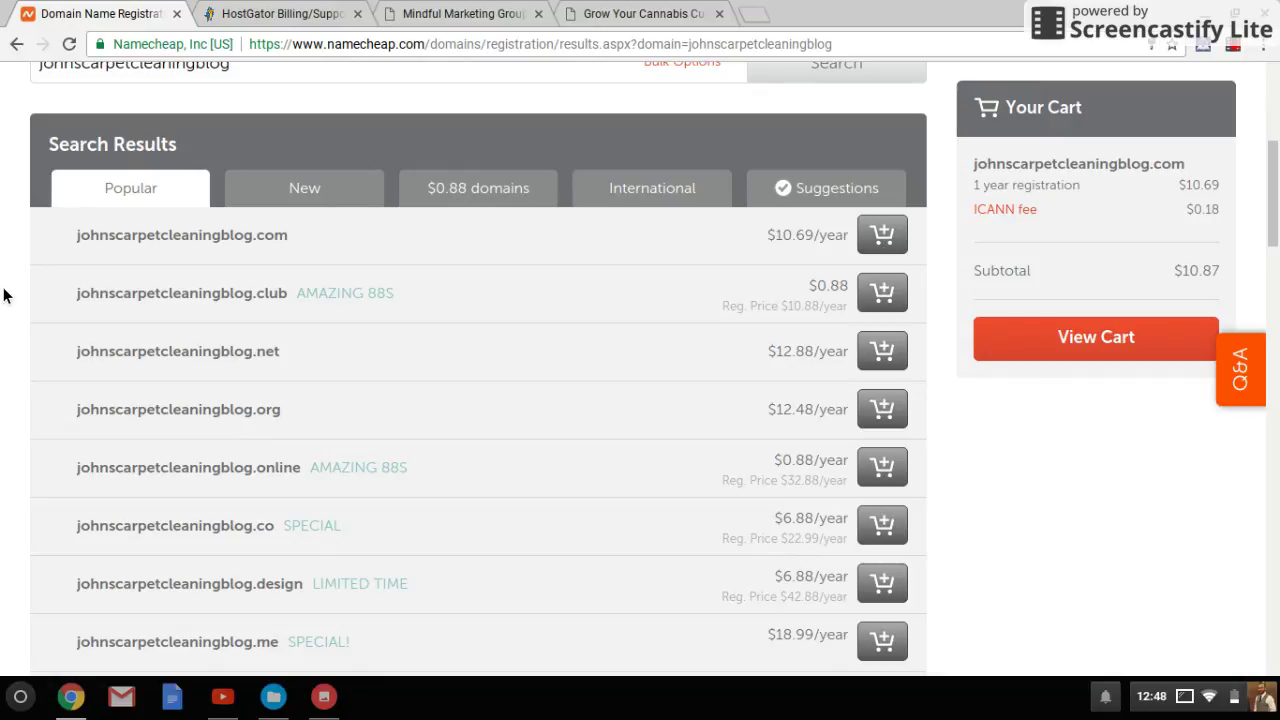
{"action": "scroll", "coordinate": [5, 310], "scroll_direction": "up", "scroll_amount": 4}
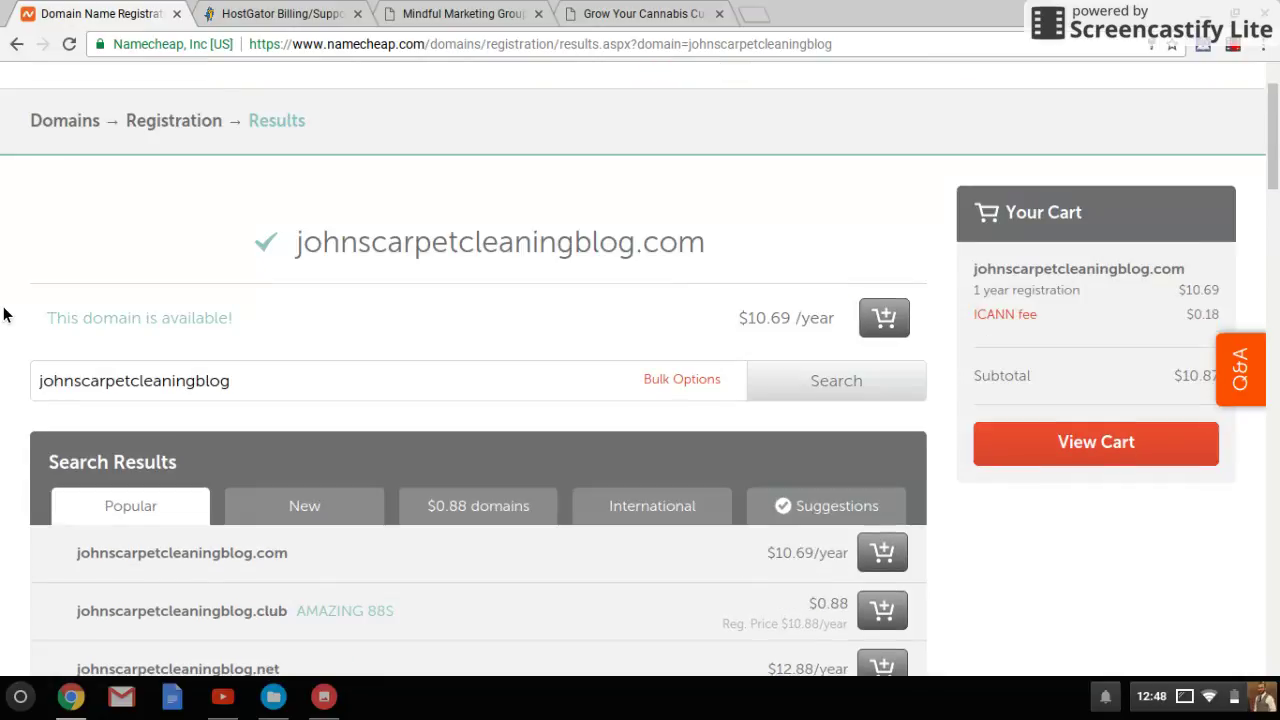
Open the dashboard of the signed-in Namecheap account.
{"action": "mouse_move", "coordinate": [160, 78]}
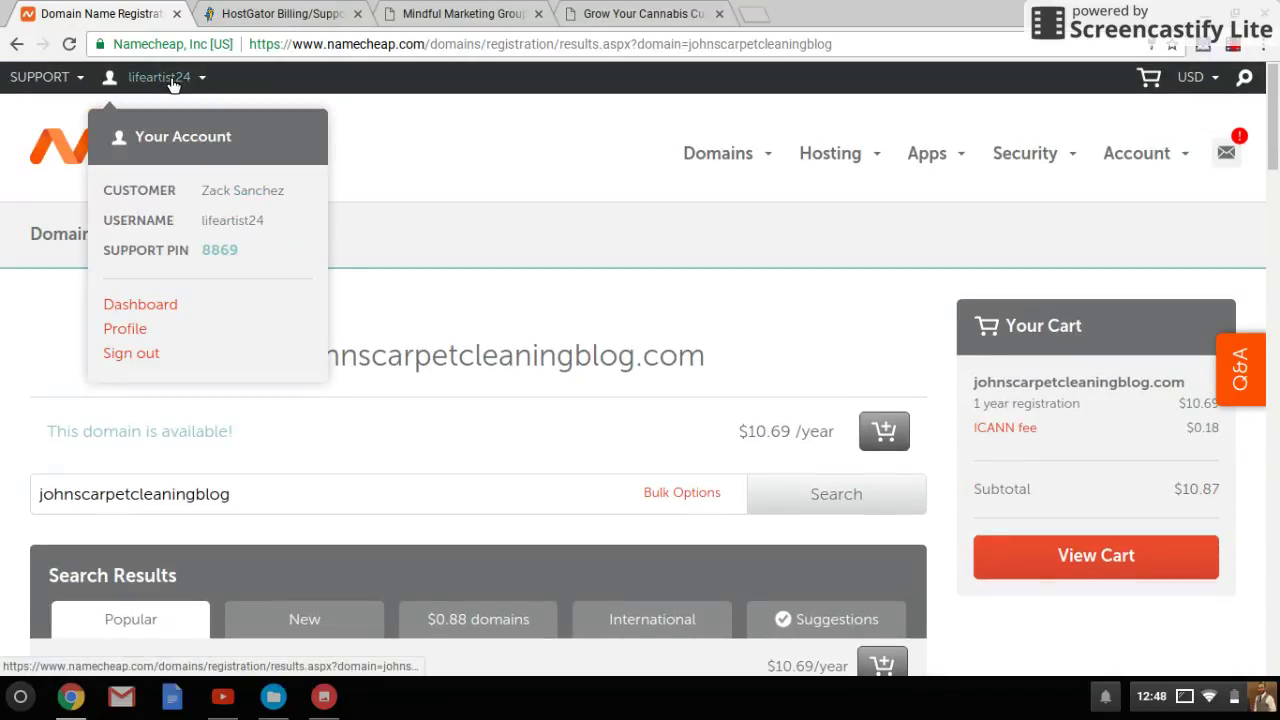
{"action": "left_click", "coordinate": [155, 311]}
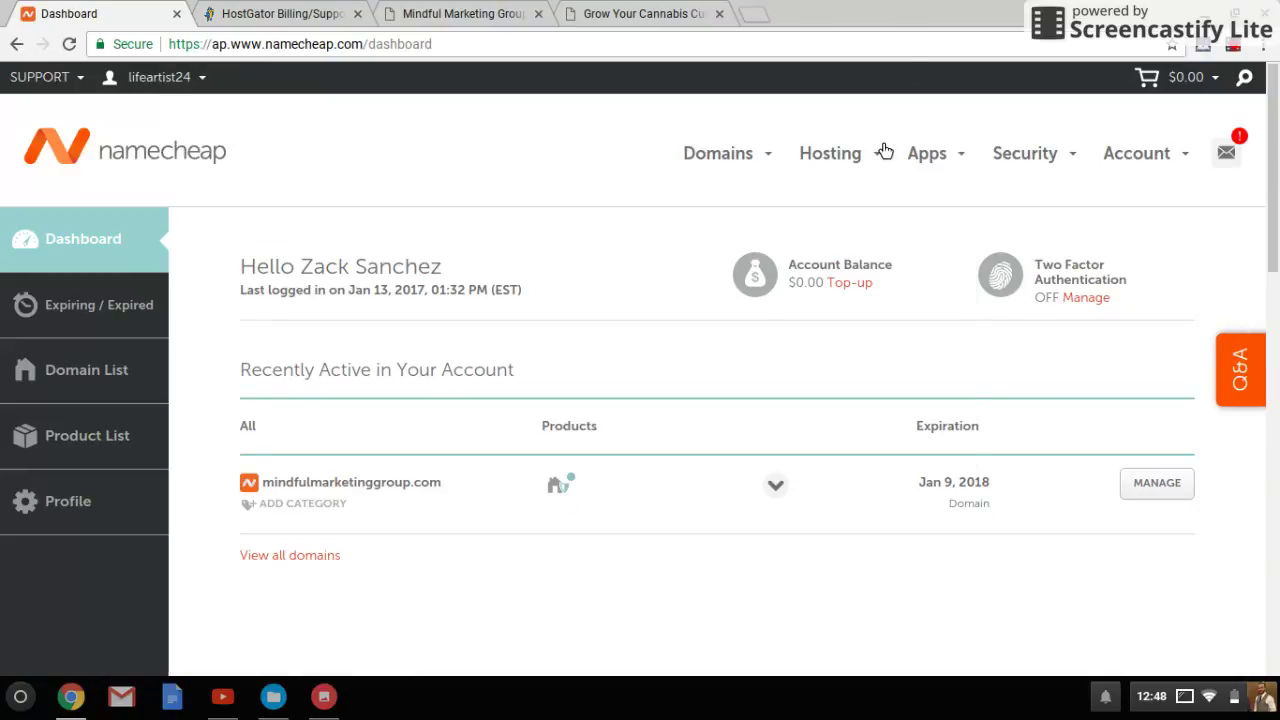
{"action": "mouse_move", "coordinate": [880, 160]}
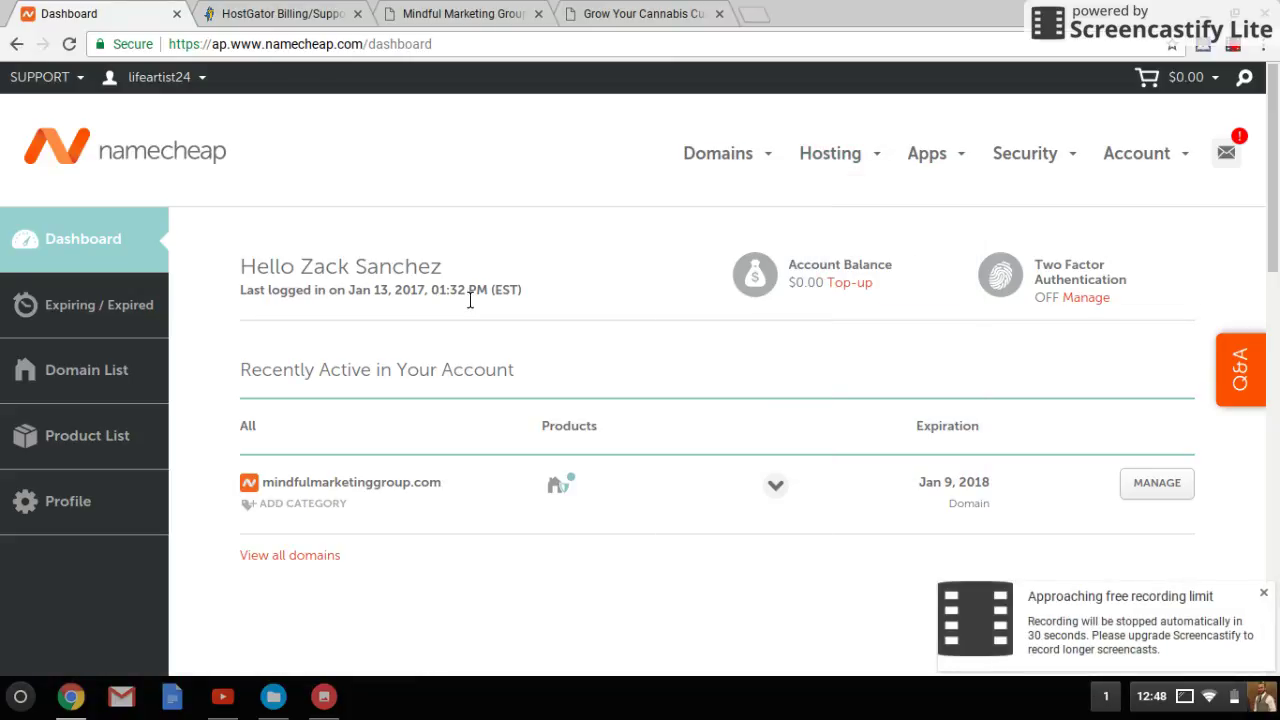
Open the management details of mindfulmarketinggroup.com from the recently active domains and examine its nameserver settings.
{"action": "scroll", "coordinate": [470, 300], "scroll_direction": "down", "scroll_amount": 2}
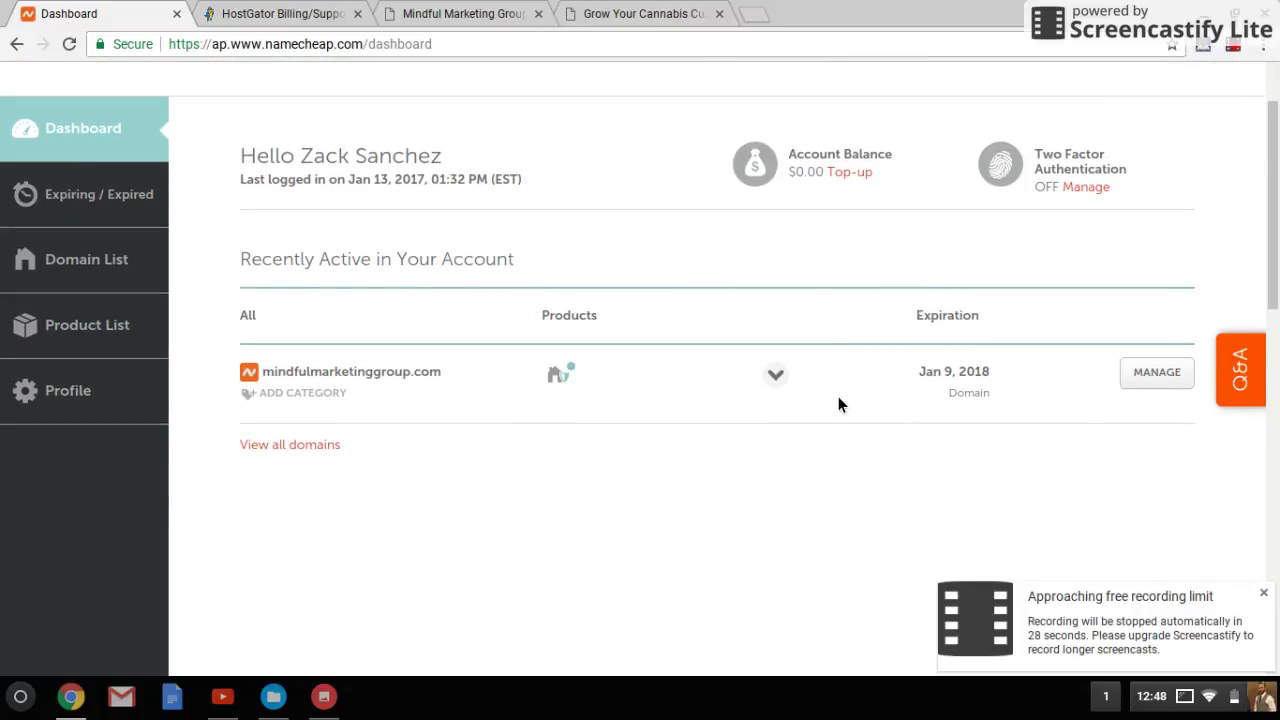
{"action": "left_click", "coordinate": [1164, 380]}
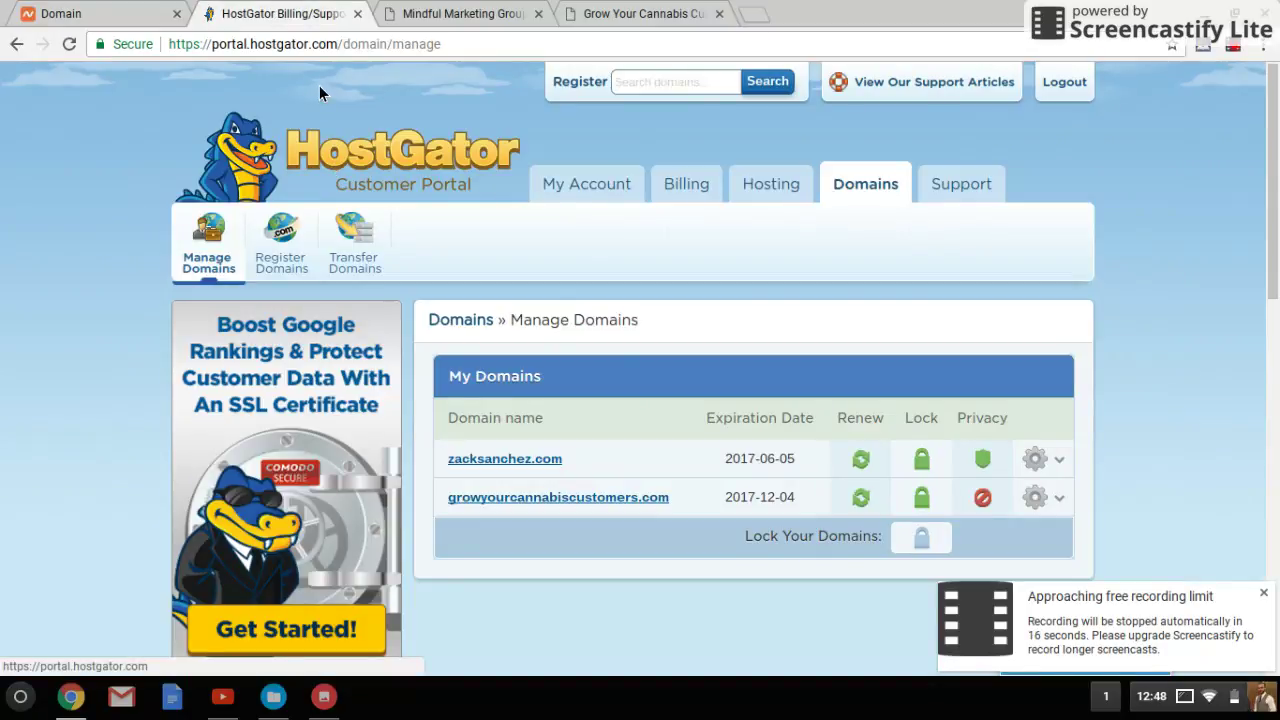
{"action": "left_click", "coordinate": [139, 11]}
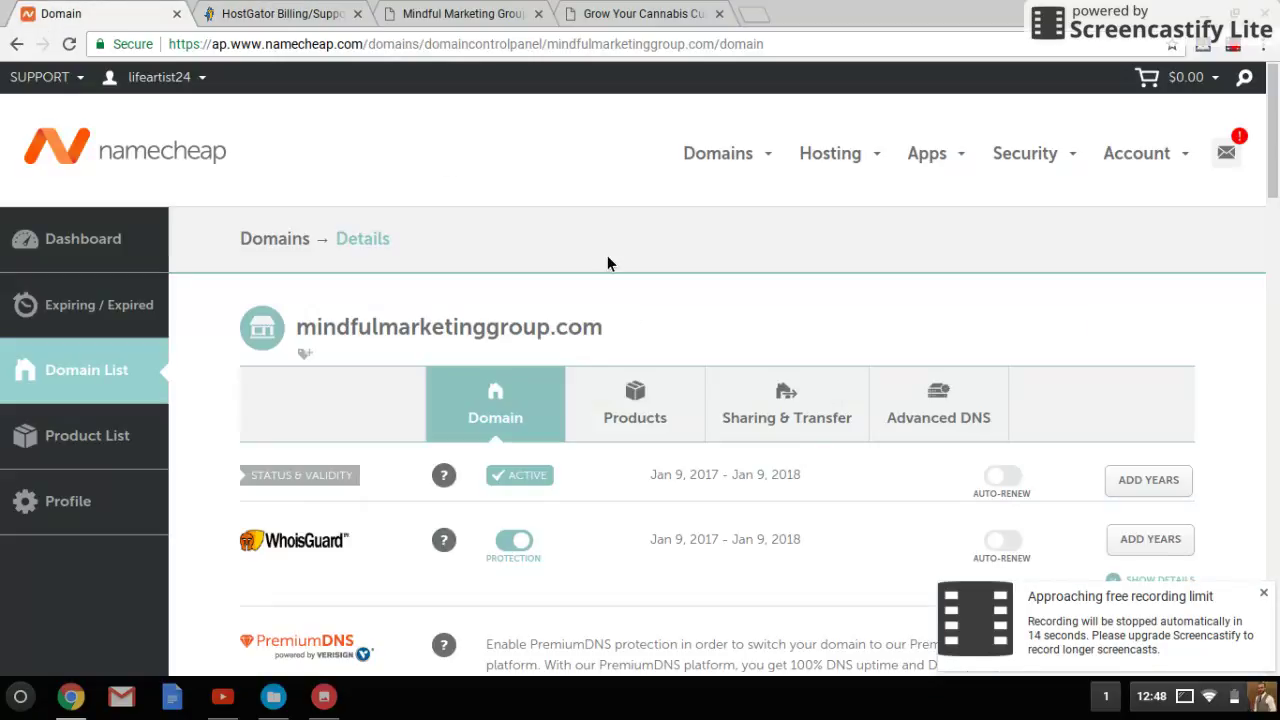
{"action": "scroll", "coordinate": [607, 263], "scroll_direction": "down", "scroll_amount": 4}
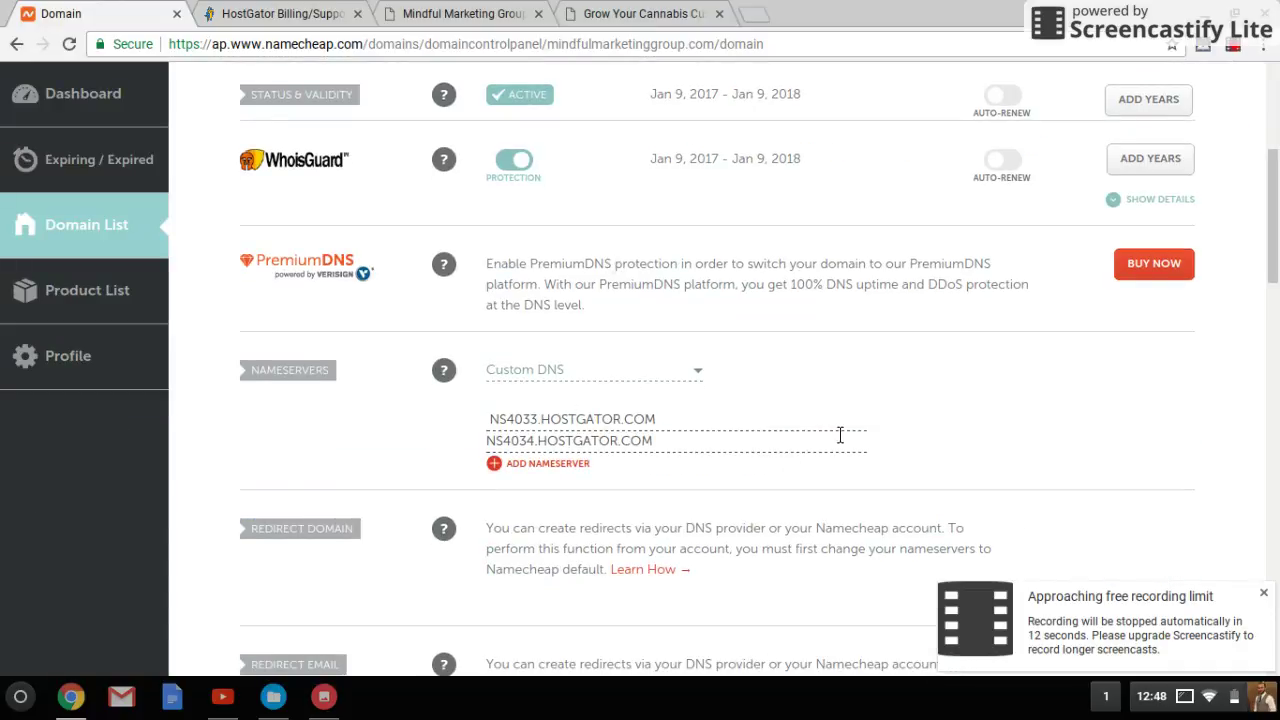